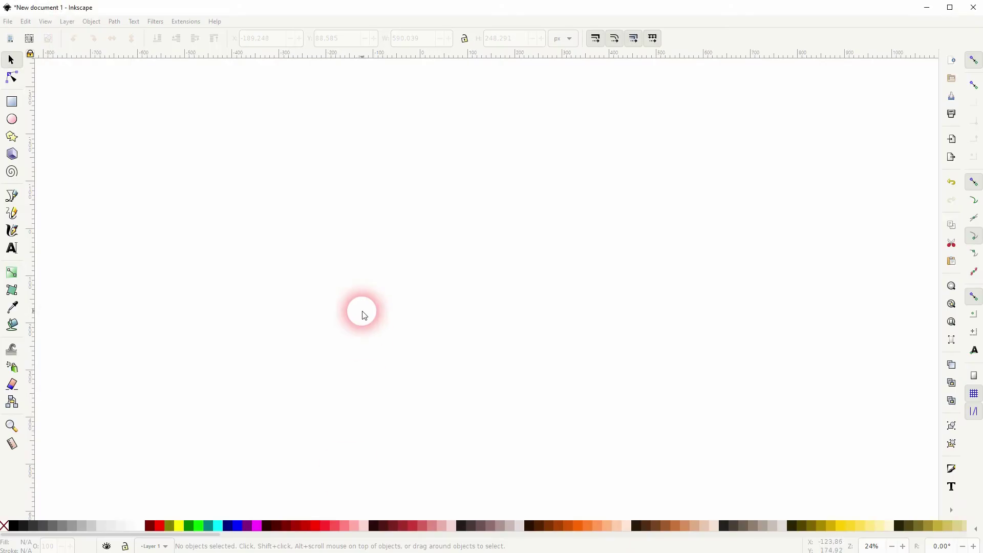
Write the word WAVE on the blank page with the Text tool.
left_click(12, 249)
left_click(304, 266)
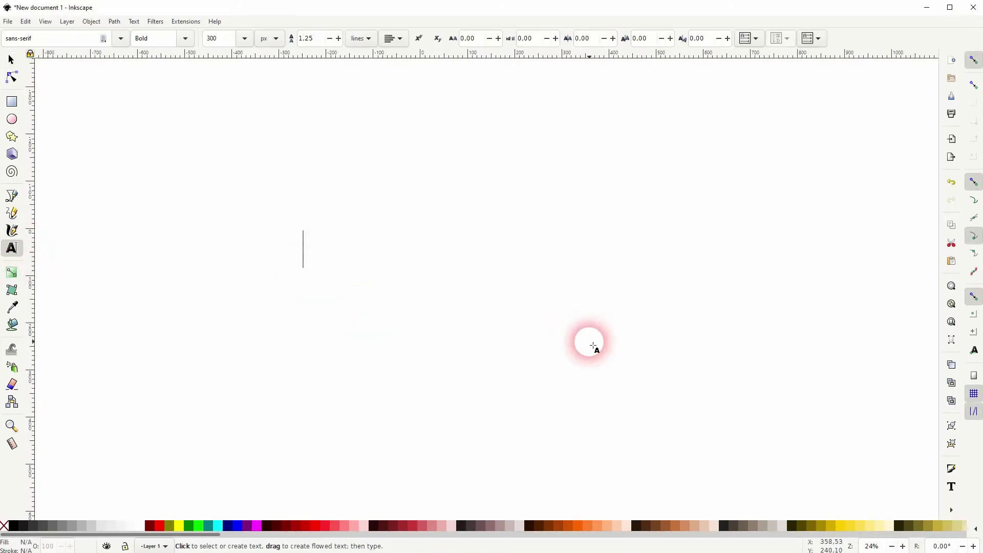
type("WAVE")
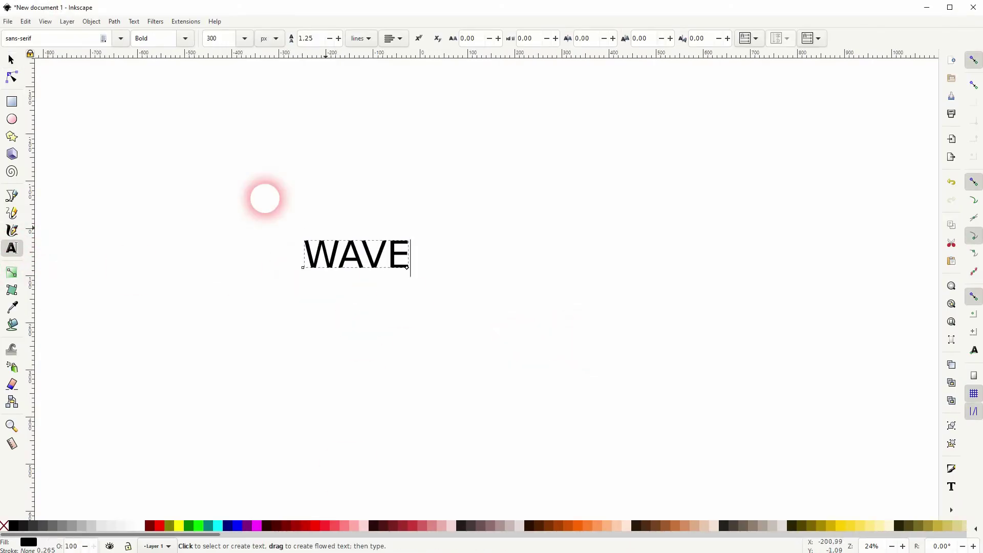
Set the WAVE text's font family to Candara with the Bold style.
left_click(121, 39)
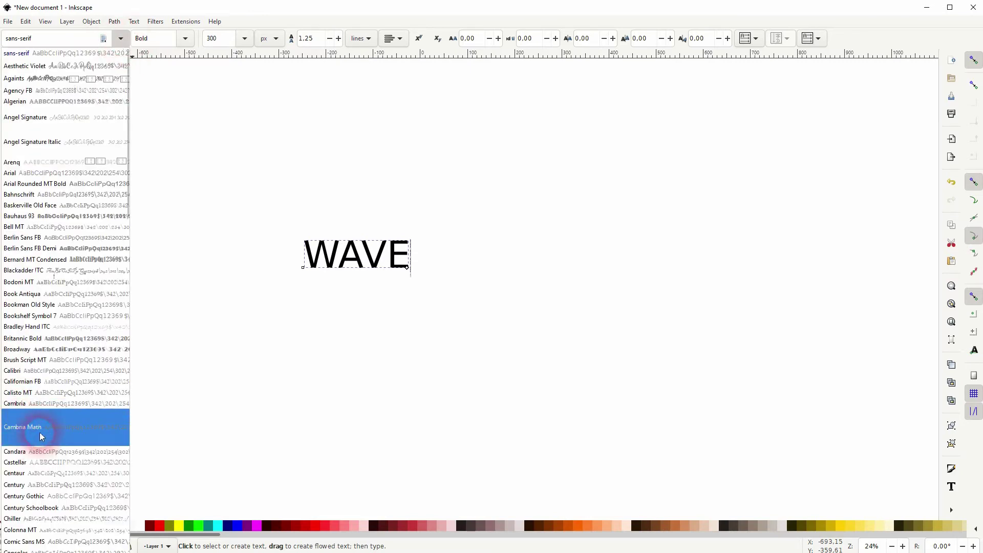
left_click(32, 405)
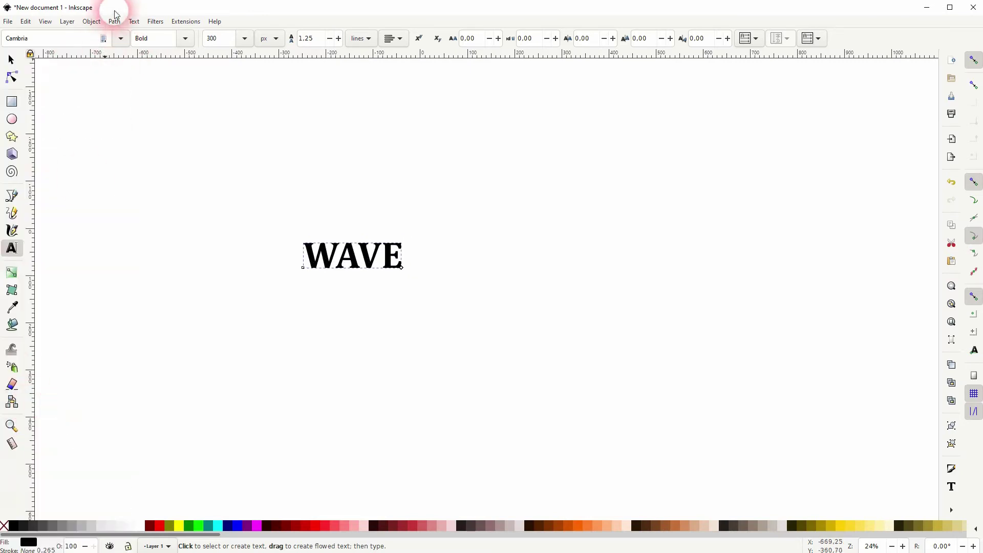
left_click(122, 38)
left_click(42, 451)
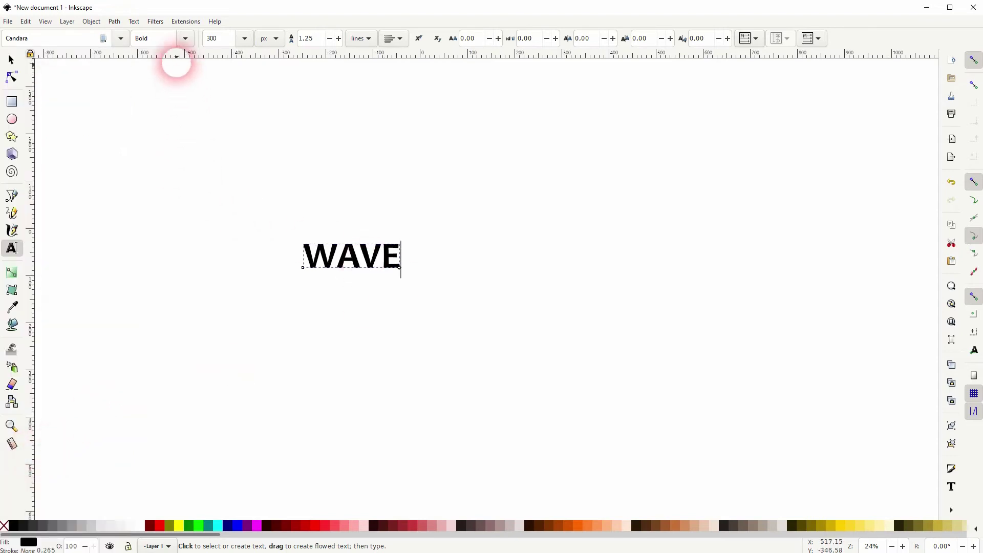
left_click(186, 37)
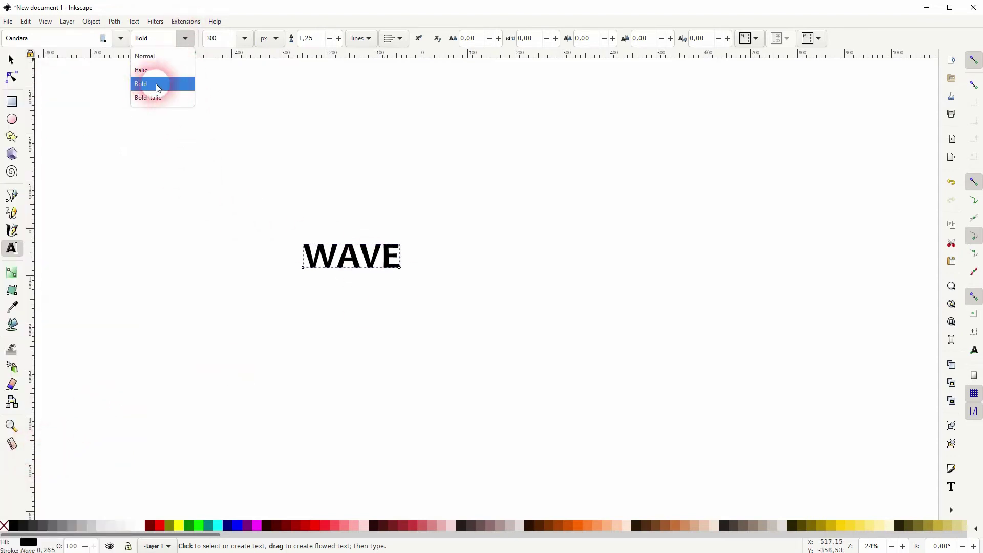
left_click(157, 85)
Scale WAVE up to about 275% and place its copy lower and to the right.
left_click(10, 60)
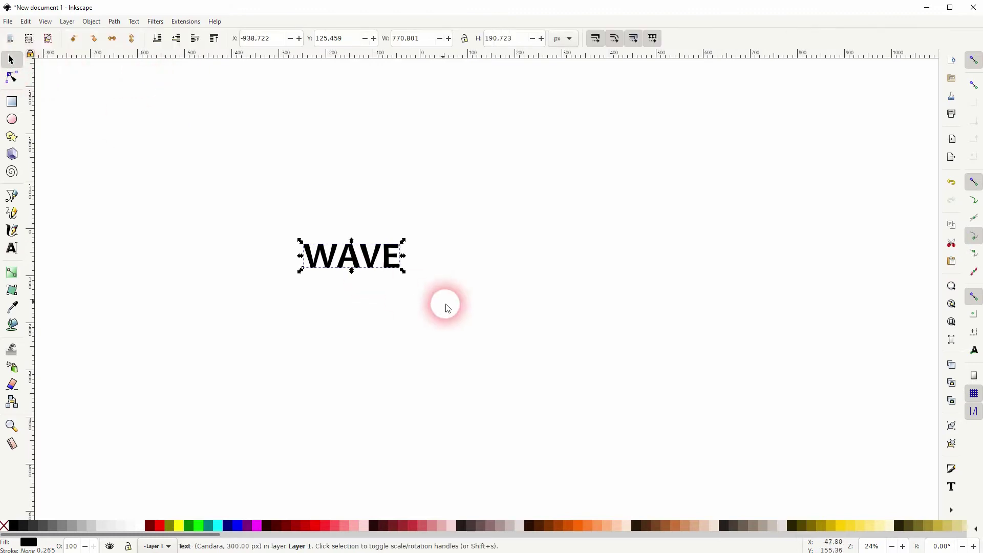
left_click_drag(404, 270, 501, 324)
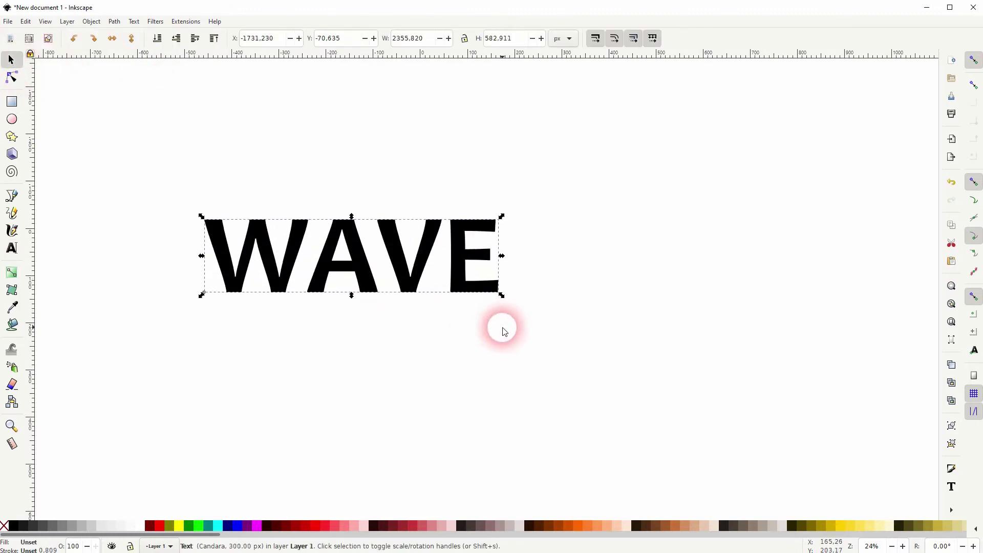
left_click_drag(405, 291, 404, 136)
left_click_drag(404, 264, 530, 306)
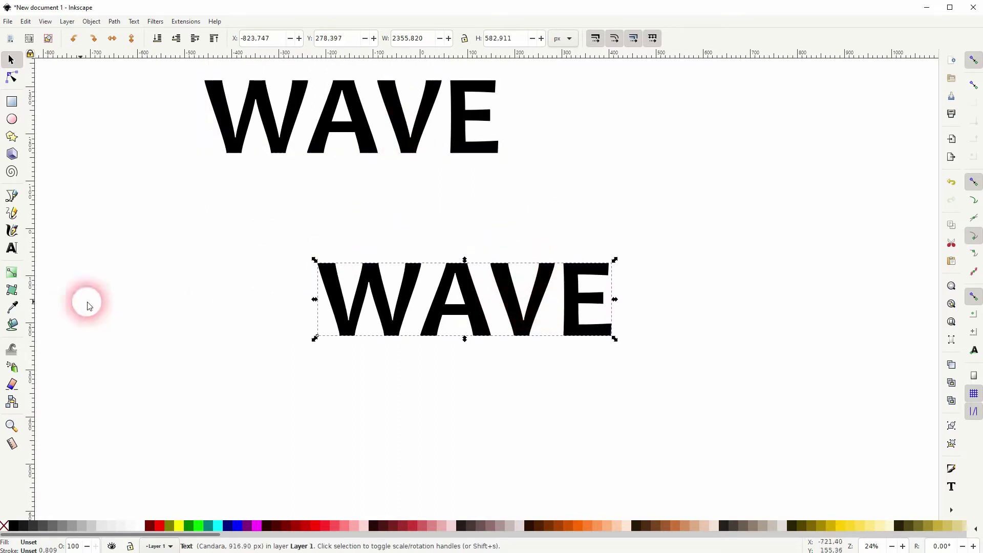
Adjust the Tweak brush width, test a push on the lower WAVE, then undo the warp.
left_click(16, 355)
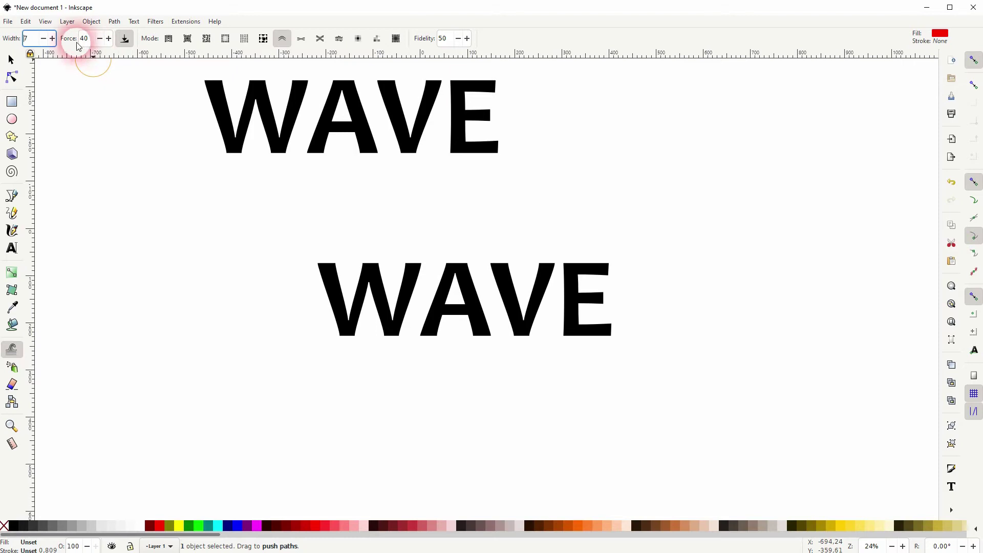
double_click(51, 39)
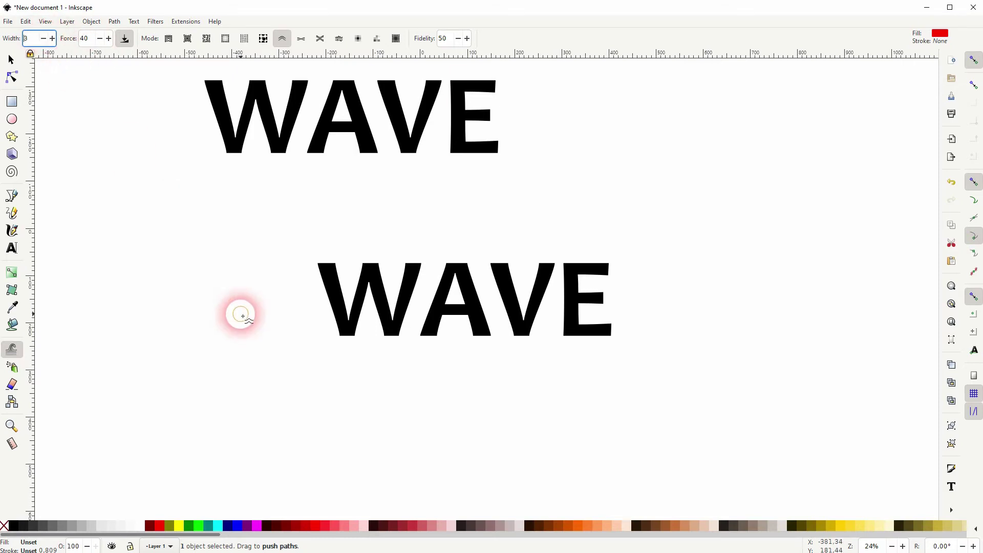
mouse_move(237, 312)
left_mouse_down()
mouse_move(314, 295)
mouse_move(310, 286)
mouse_move(652, 287)
mouse_move(614, 318)
mouse_move(308, 317)
left_mouse_up()
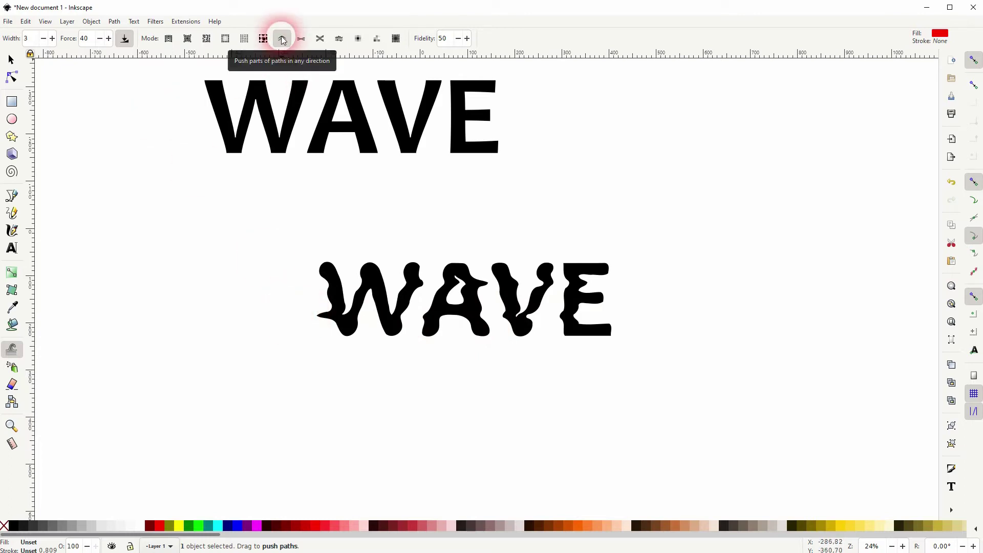
key("shift+s")
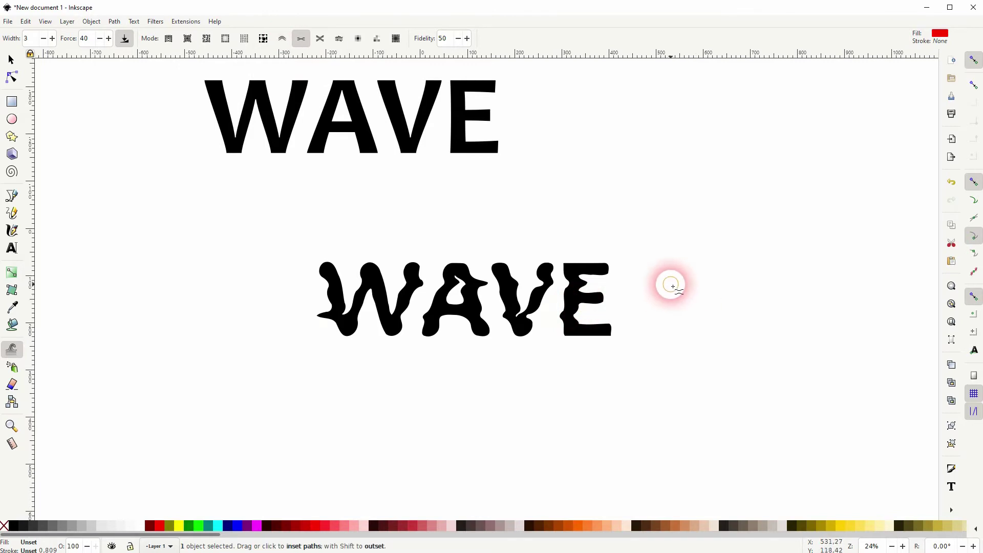
key("shift+p")
key("ctrl+z")
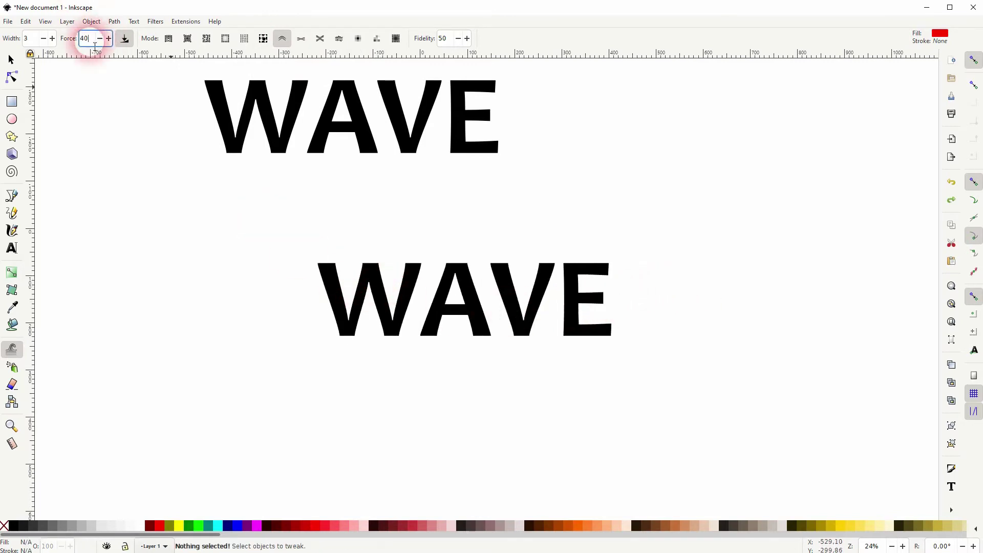
Set tweak force to 20 and test-push wavy strokes across the lower WAVE.
left_click_drag(95, 46, 67, 44)
type("20")
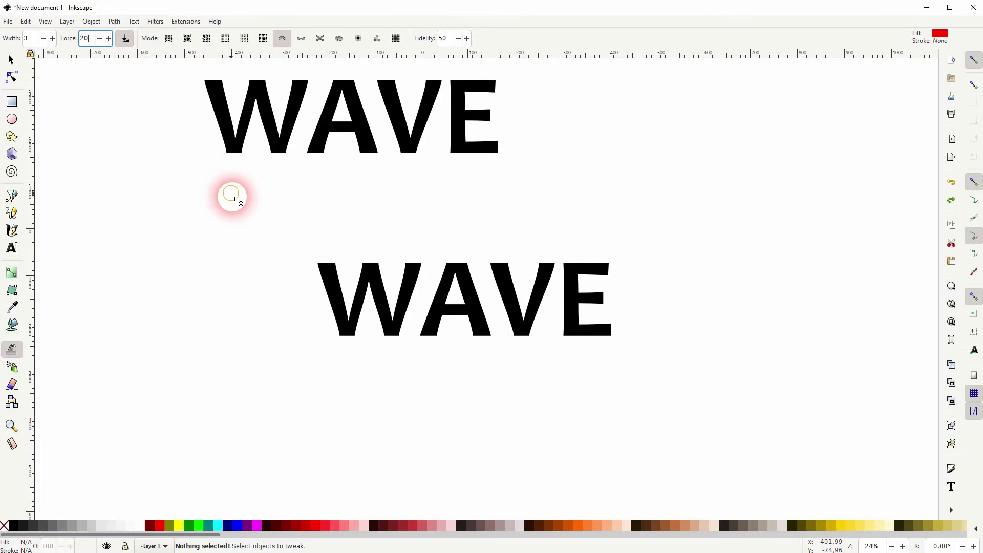
key("Return")
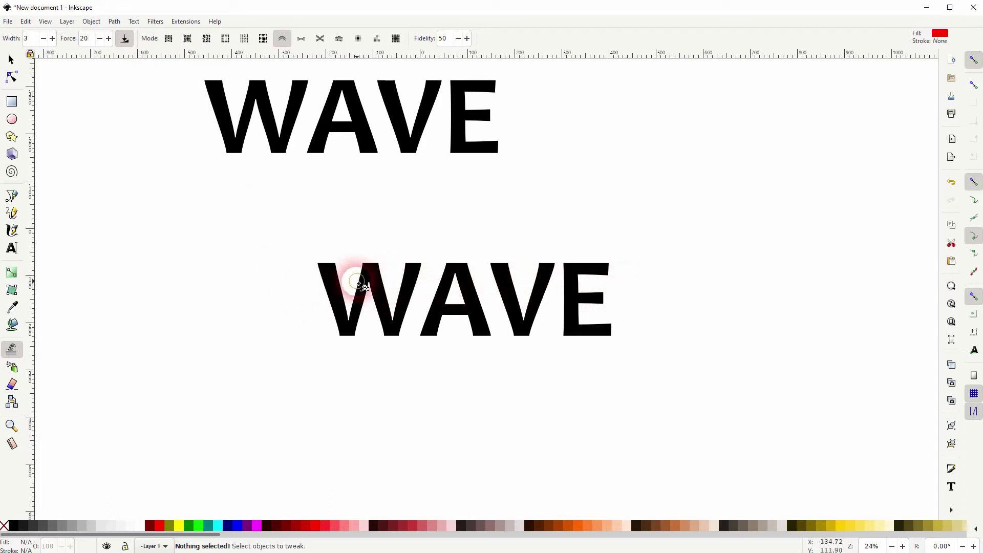
left_click(10, 62)
left_click(385, 287)
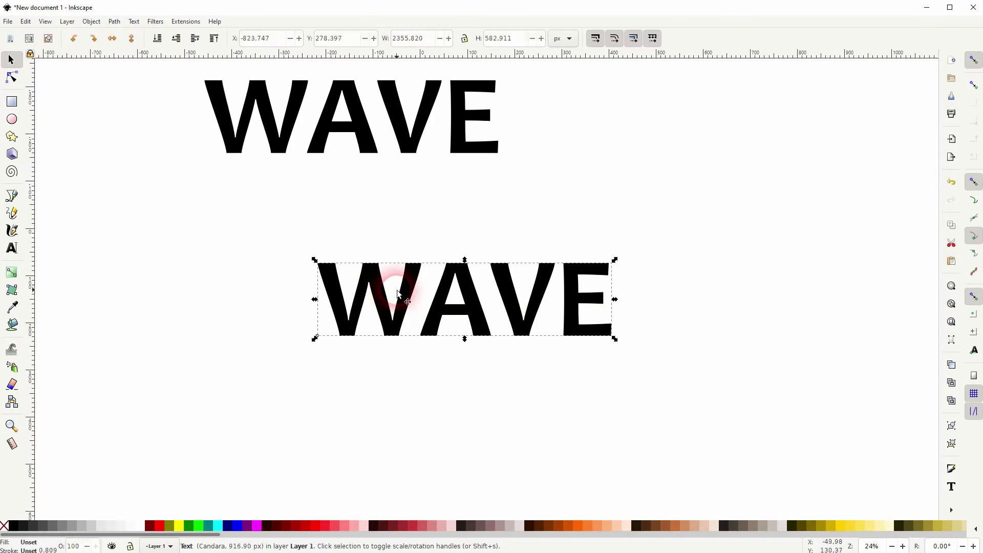
left_click(13, 352)
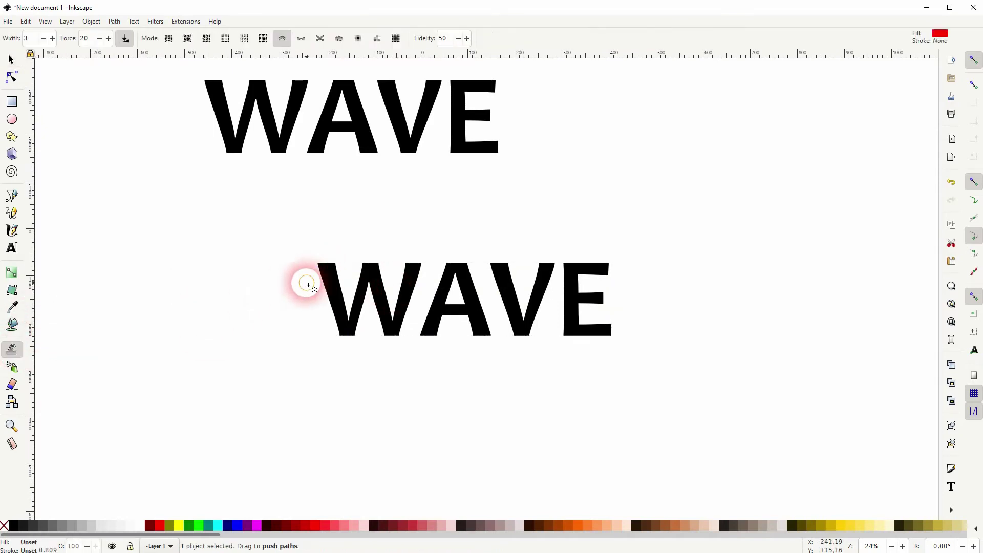
left_click_drag(319, 284, 526, 285)
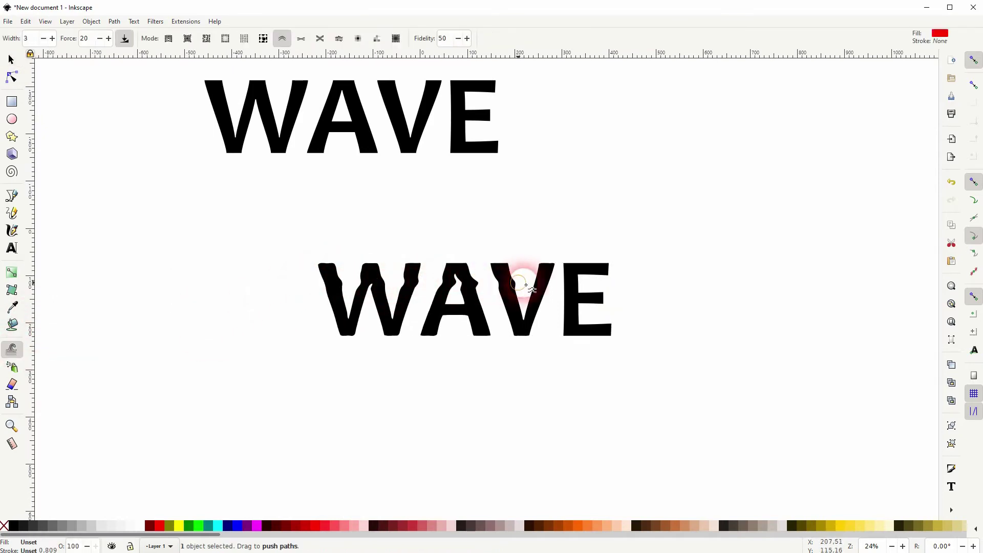
left_click_drag(603, 284, 630, 281)
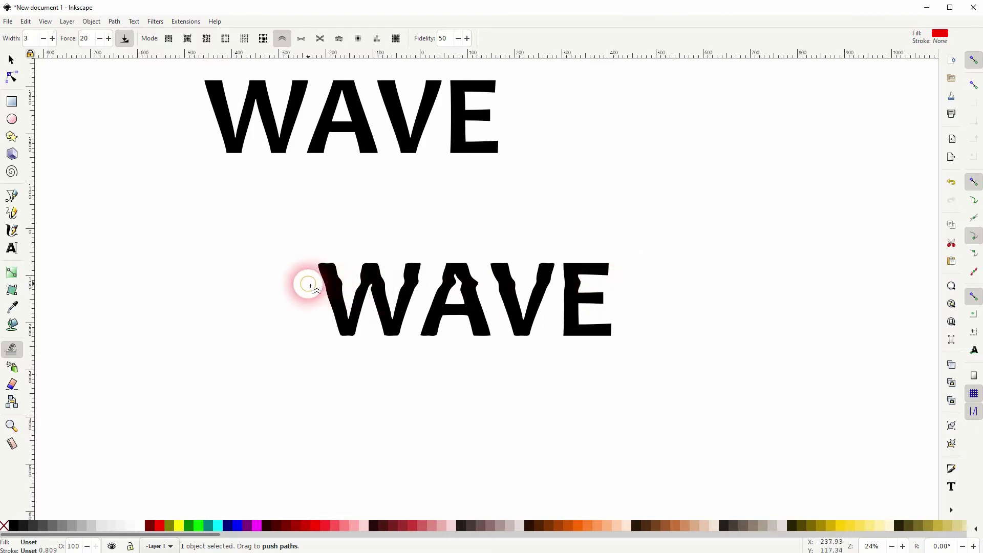
mouse_move(313, 288)
left_mouse_down()
mouse_move(516, 276)
mouse_move(567, 281)
mouse_move(605, 314)
left_mouse_up()
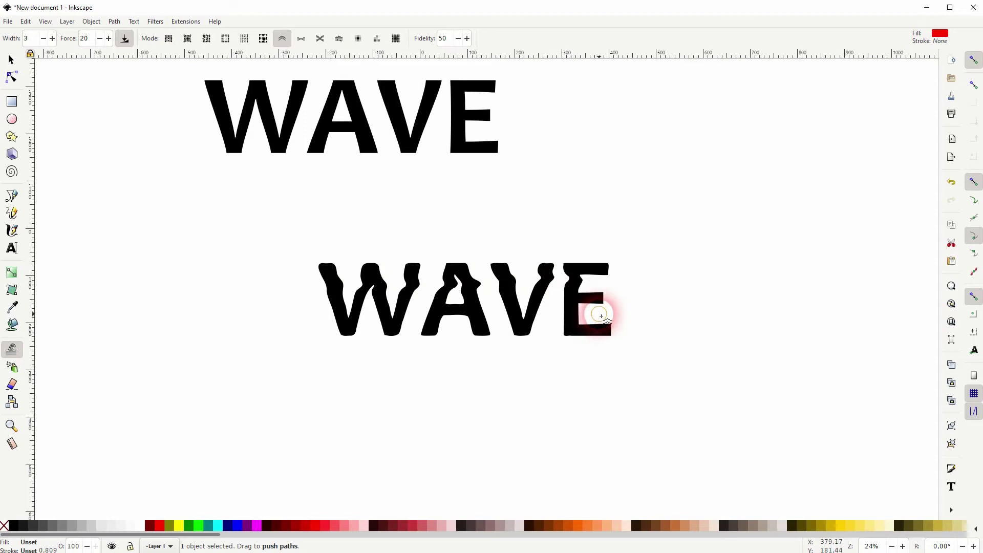
left_click_drag(429, 317, 307, 318)
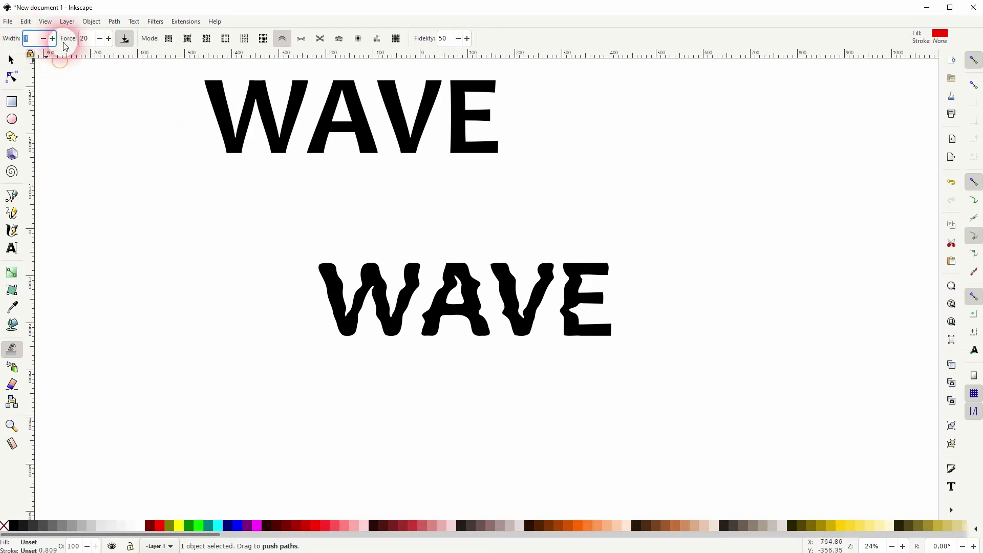
Change the tweak brush to width 1 and force 80, then undo the test distortions.
type("1")
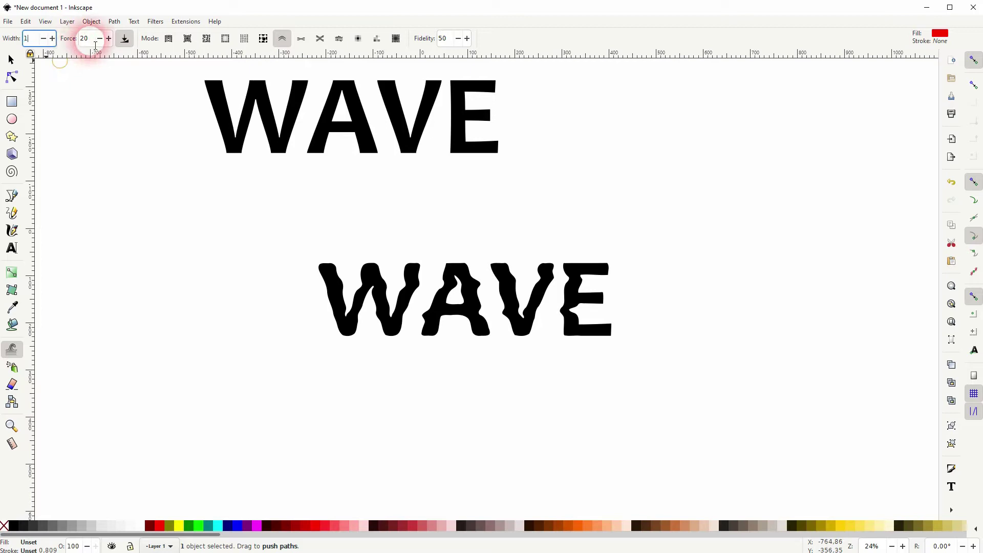
key("Tab")
type("82")
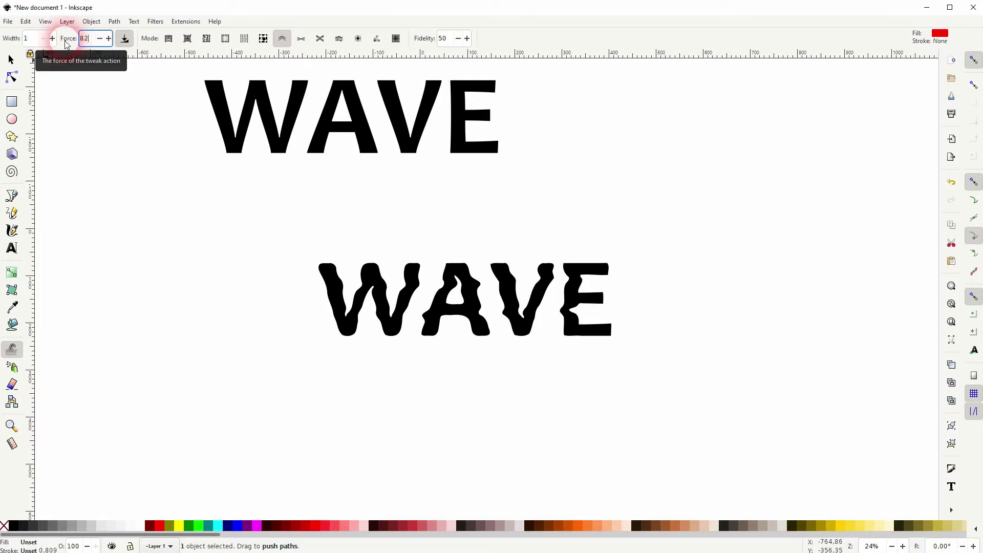
key("BackSpace")
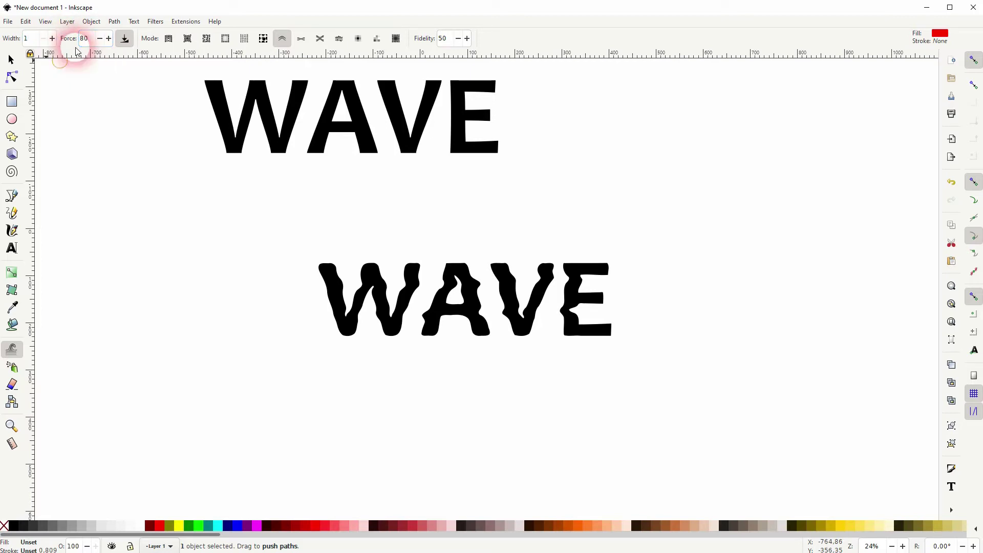
left_click(572, 289)
mouse_move(548, 303)
left_mouse_down()
mouse_move(457, 310)
mouse_move(350, 293)
left_mouse_up()
key("ctrl+z")
key("ctrl+z")
key("ctrl+z")
key("shift+p")
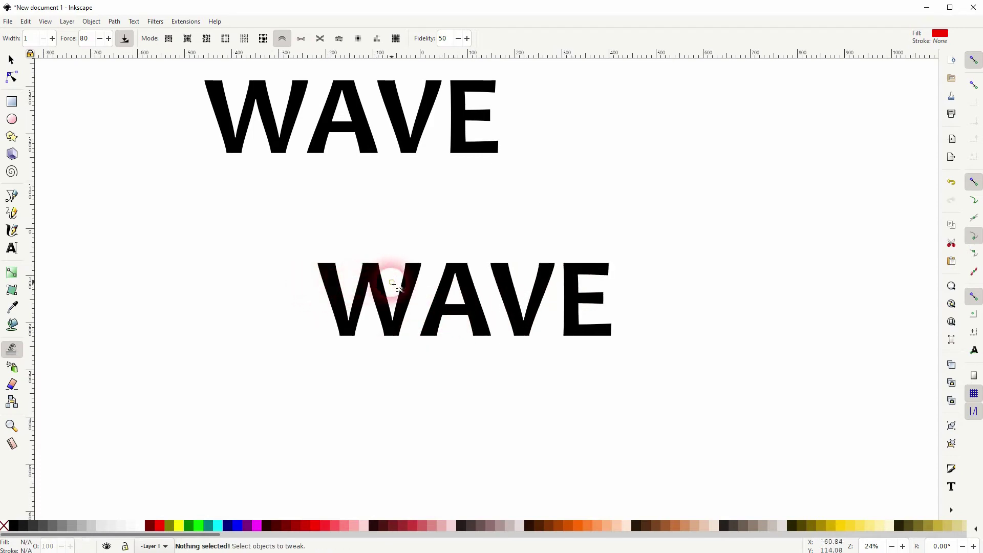
Warp the lower WAVE's letters and bottom edge, then undo both warps.
left_click(9, 60)
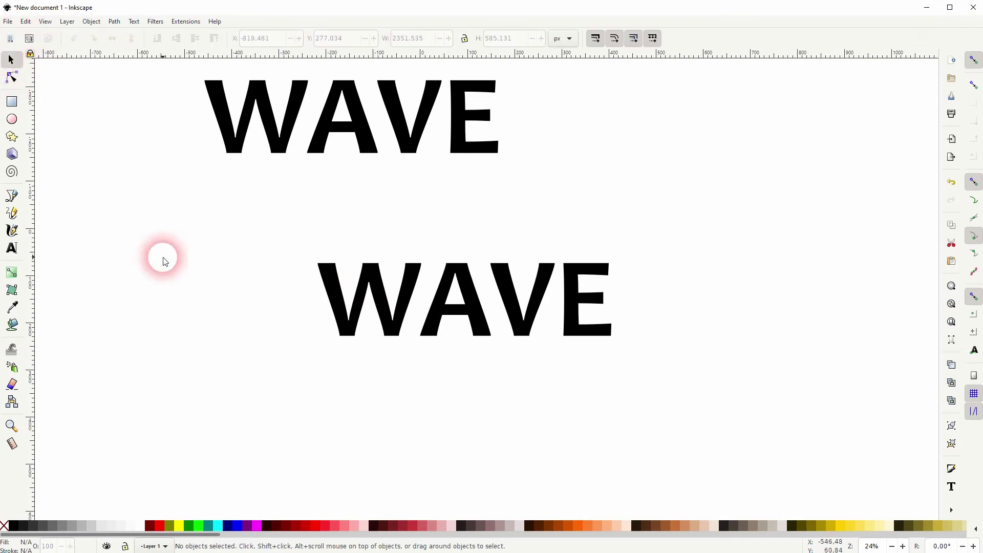
left_click(410, 305)
left_click(12, 350)
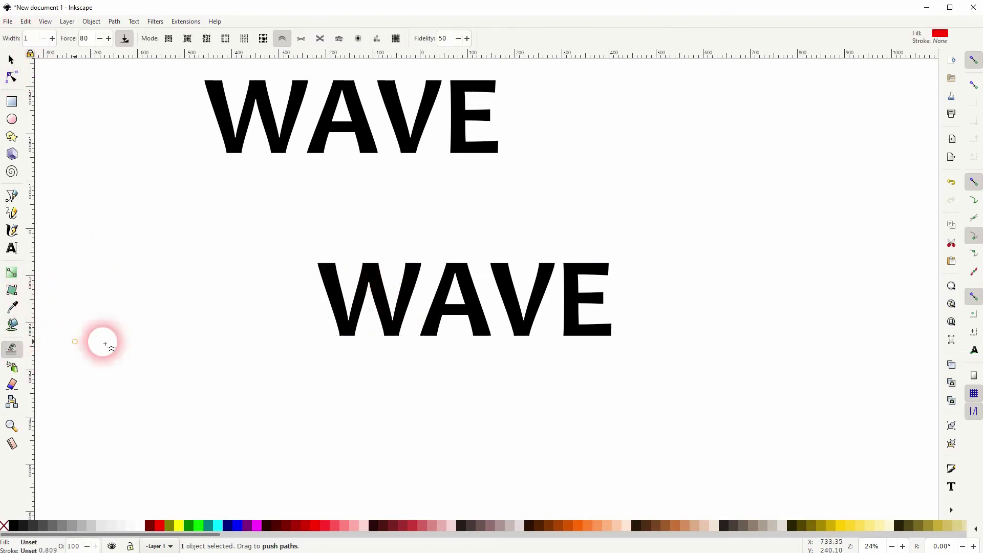
left_click_drag(309, 283, 518, 281)
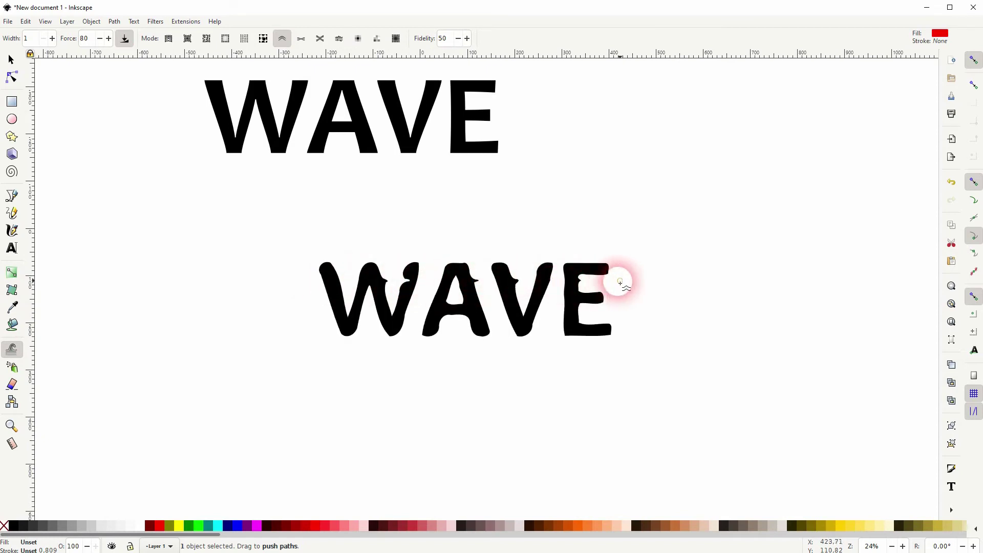
left_click_drag(573, 316, 299, 316)
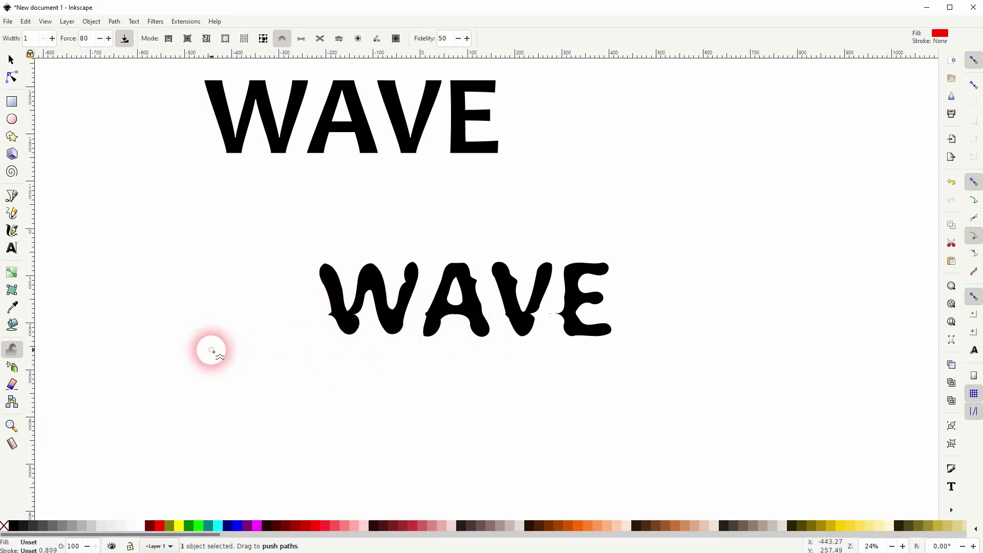
key("ctrl+z")
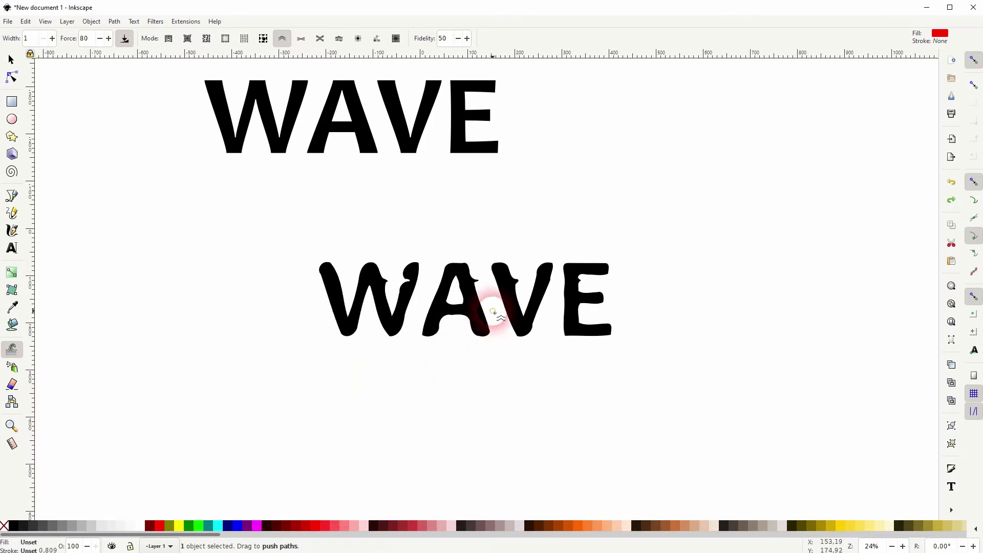
key("ctrl+z")
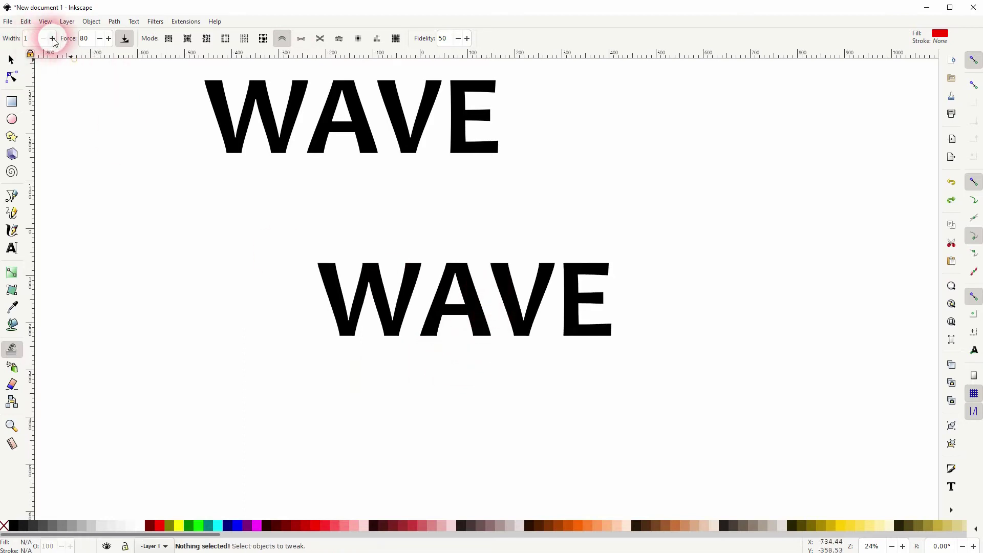
Lower the tweak force to 20.
left_click(79, 39)
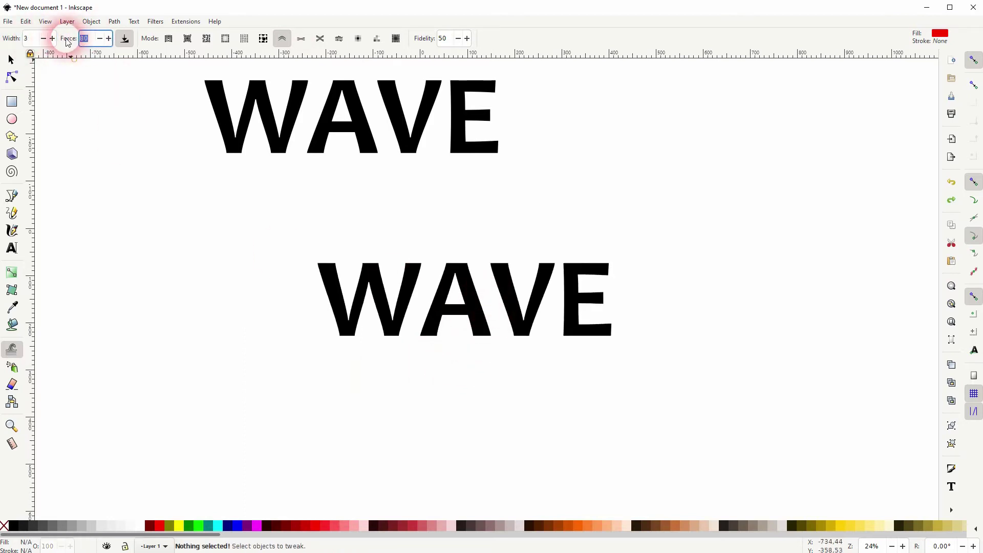
type("20")
mouse_move(351, 262)
left_mouse_down()
mouse_move(316, 283)
mouse_move(374, 293)
left_mouse_up()
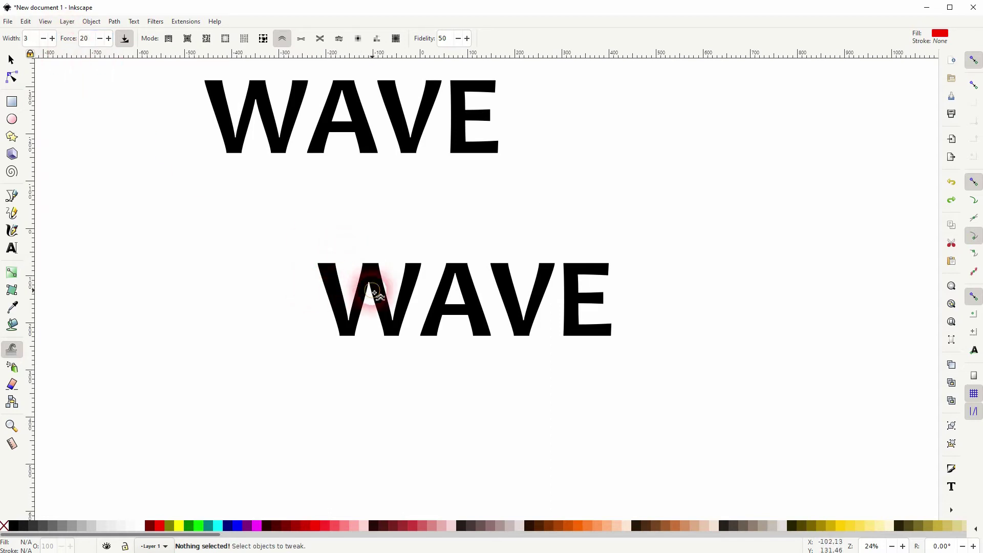
Push the first W's left edge and the middle letters' tops of the lower WAVE into waves.
left_click(12, 59)
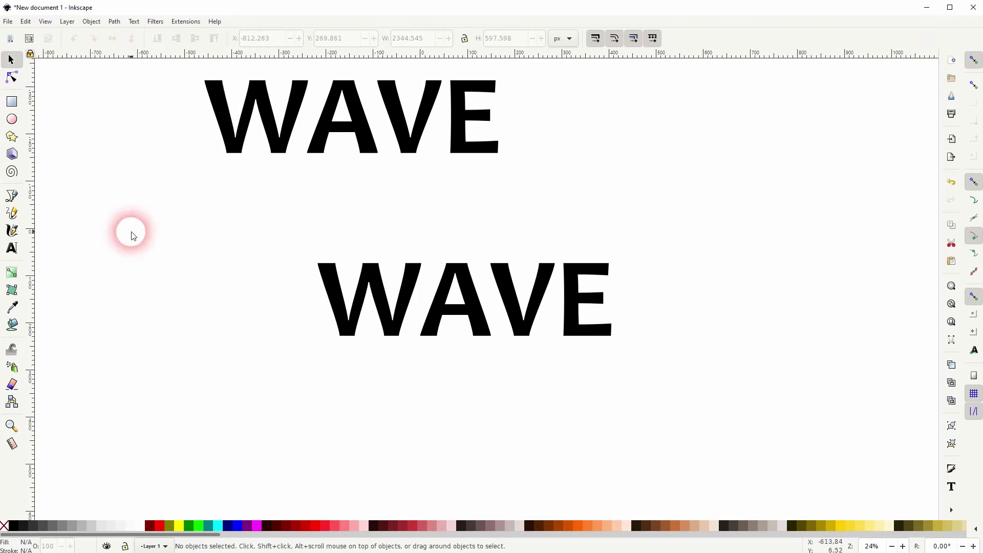
left_click(425, 316)
left_click(11, 352)
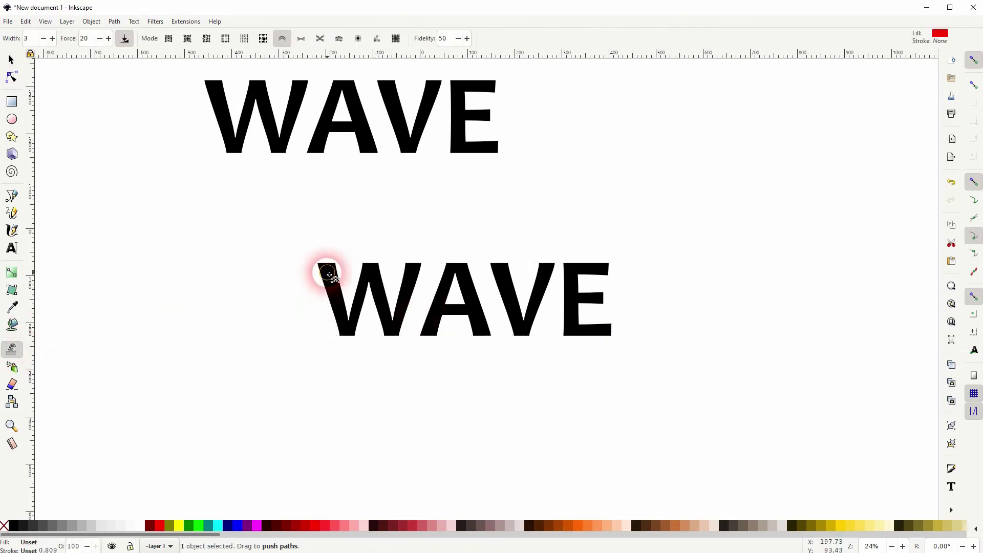
mouse_move(324, 270)
left_mouse_down()
mouse_move(307, 278)
mouse_move(629, 283)
mouse_move(336, 285)
left_mouse_up()
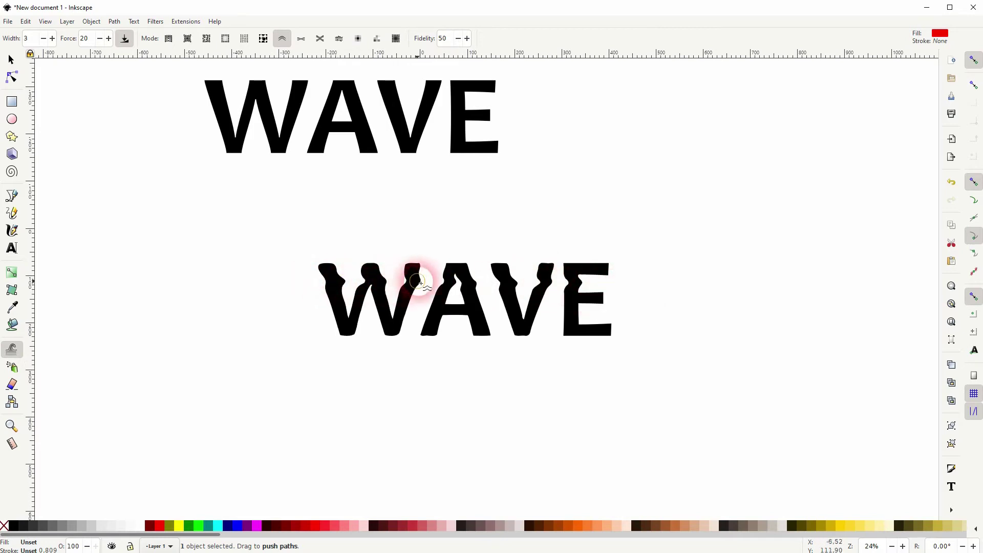
mouse_move(420, 283)
left_mouse_down()
mouse_move(625, 291)
mouse_move(597, 332)
mouse_move(601, 319)
mouse_move(523, 319)
left_mouse_up()
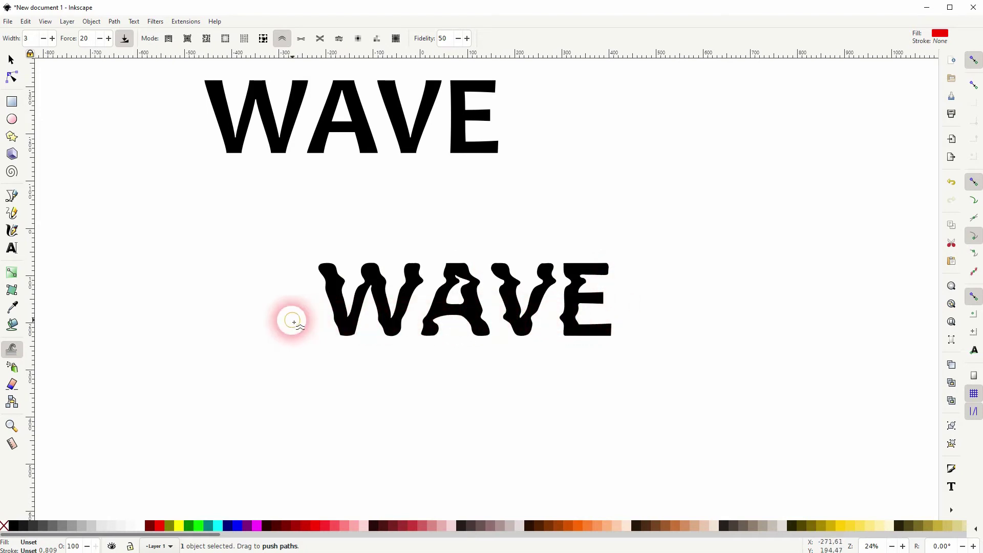
Nudge the wavy WAVE slightly right and down.
left_click(11, 60)
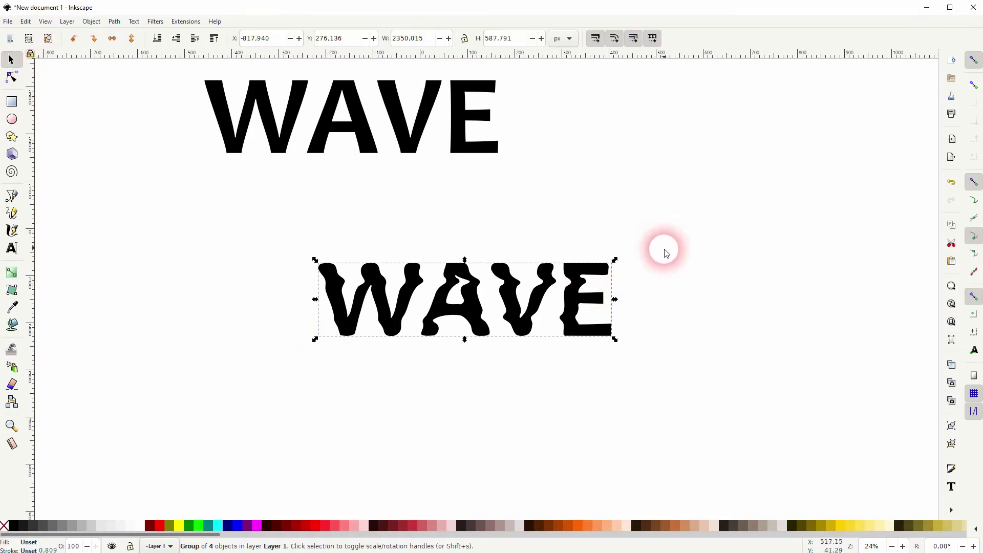
left_click(672, 268)
left_click_drag(525, 321, 540, 333)
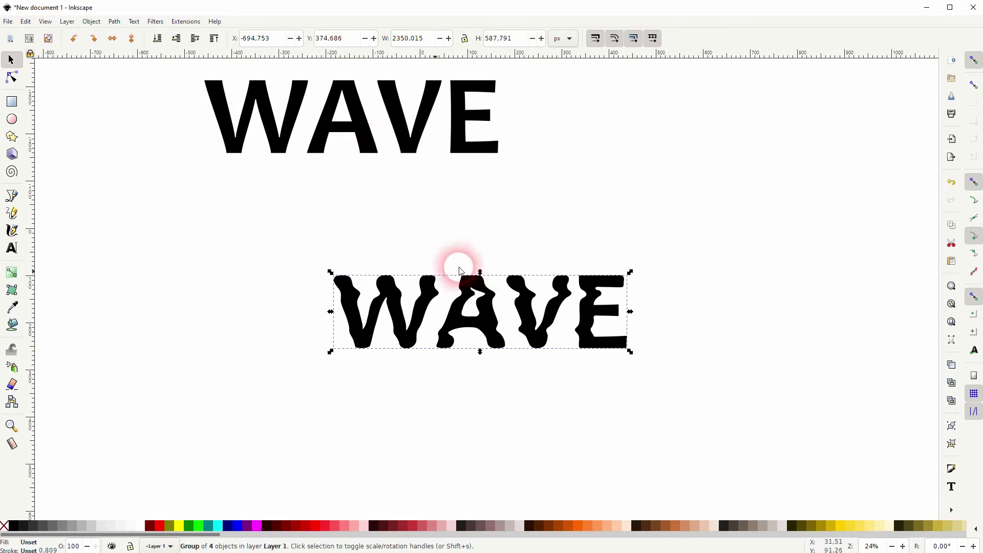
Draw a rectangle at the upper left and keep px as its size unit.
left_click(12, 102)
left_click_drag(140, 169, 209, 223)
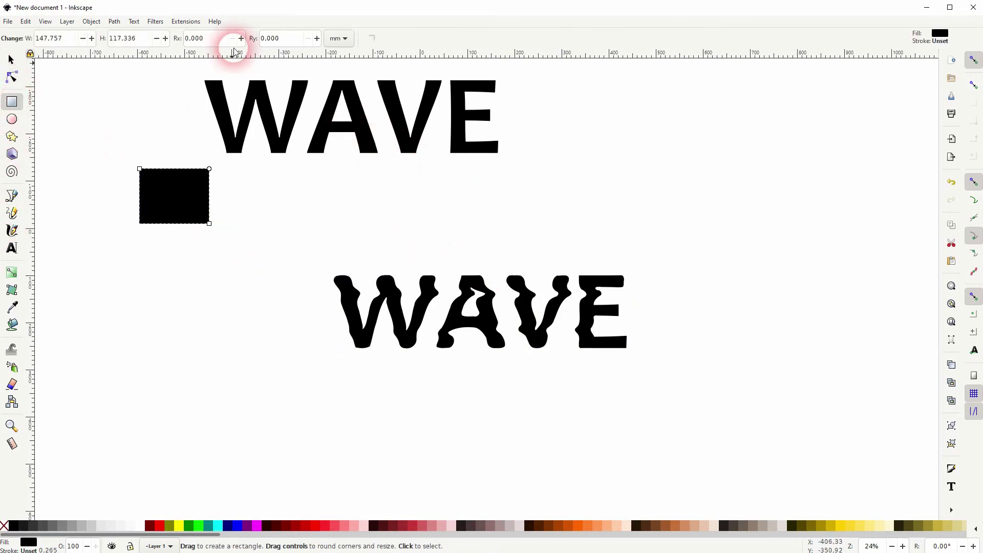
left_click(12, 60)
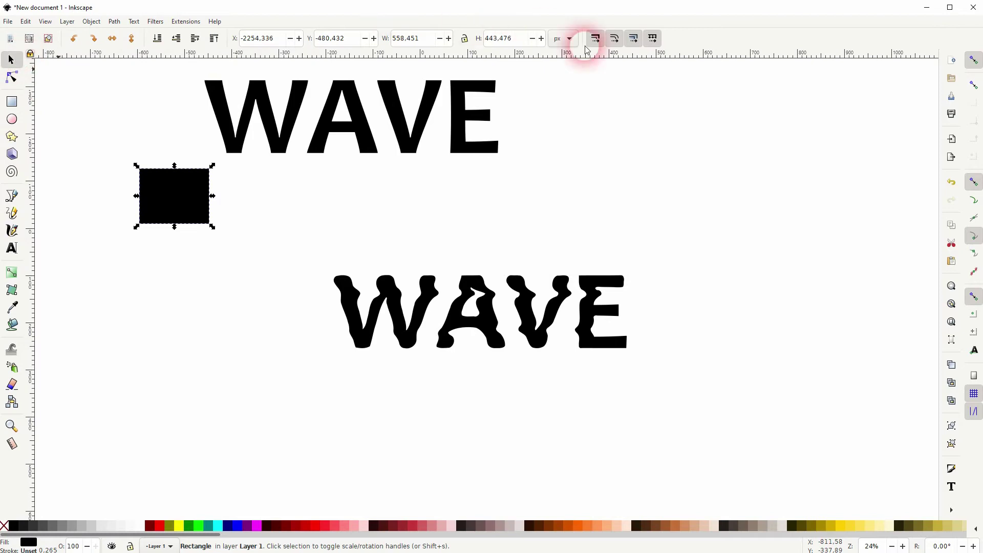
left_click(565, 40)
left_click(557, 40)
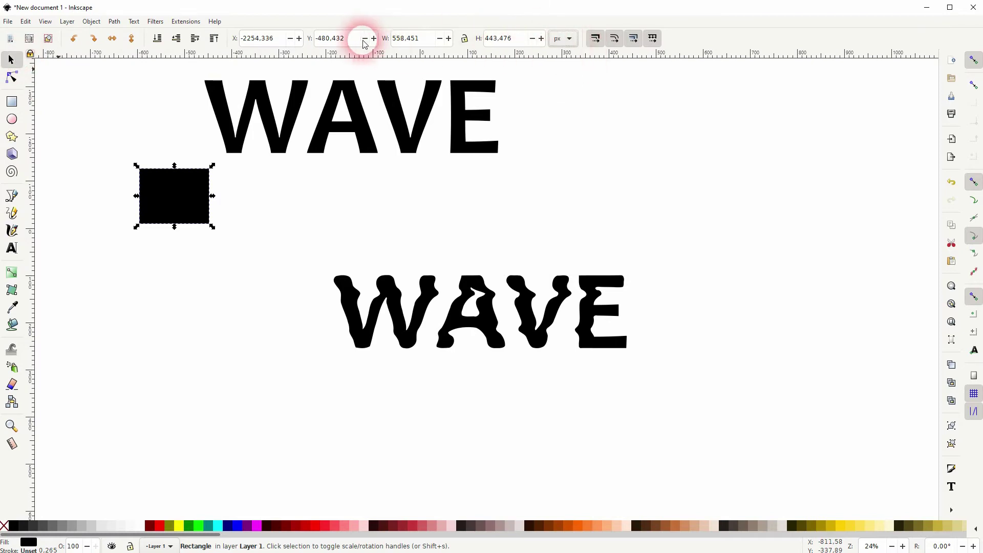
Resize the rectangle to 1920 × 1080 px, then correct it to 1080 × 720 px.
left_click_drag(433, 39, 377, 40)
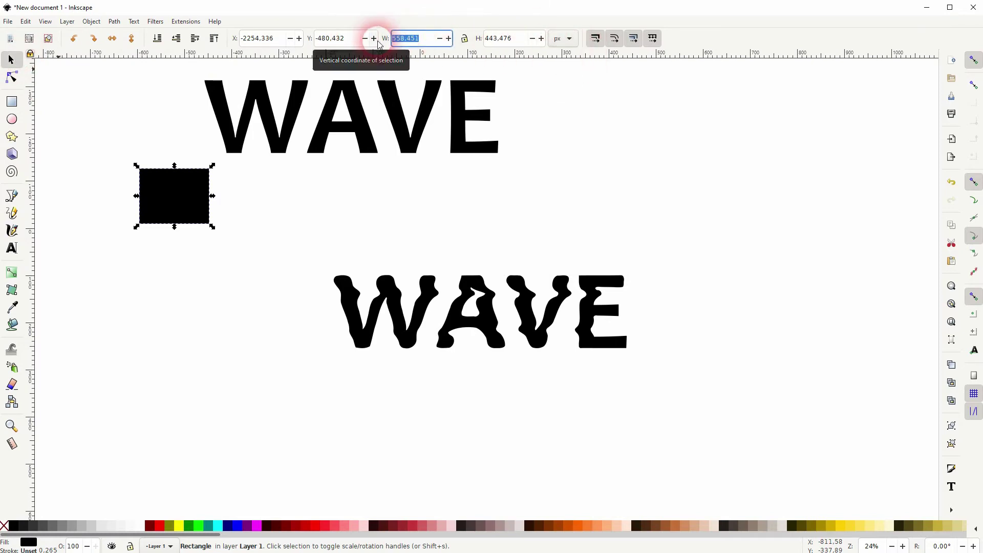
type("1920")
key("Tab")
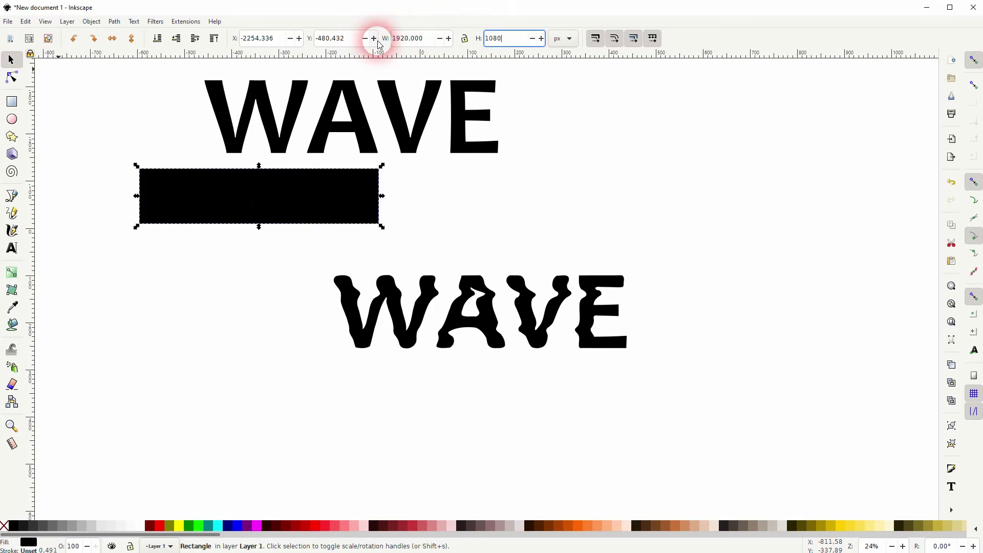
type("1080")
key("Return")
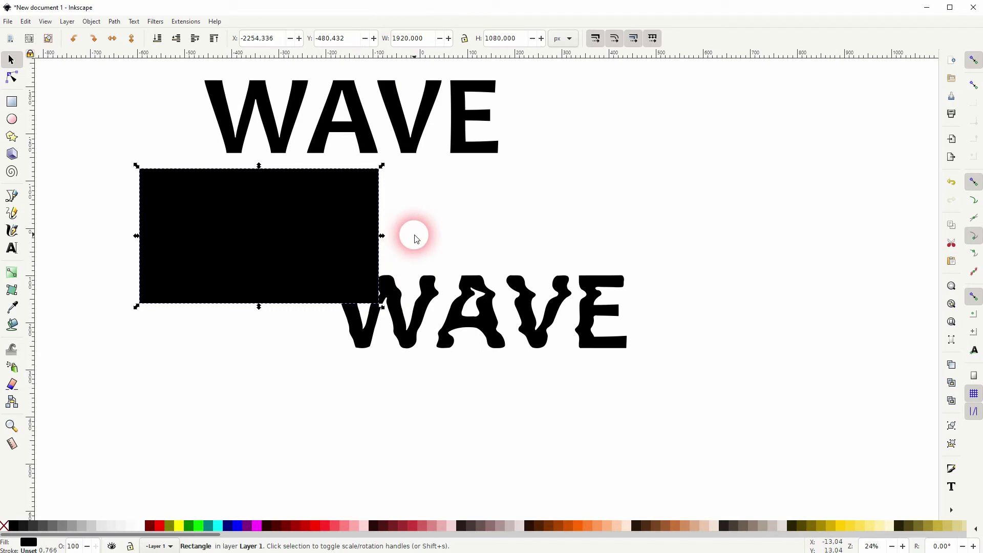
left_click_drag(424, 39, 374, 44)
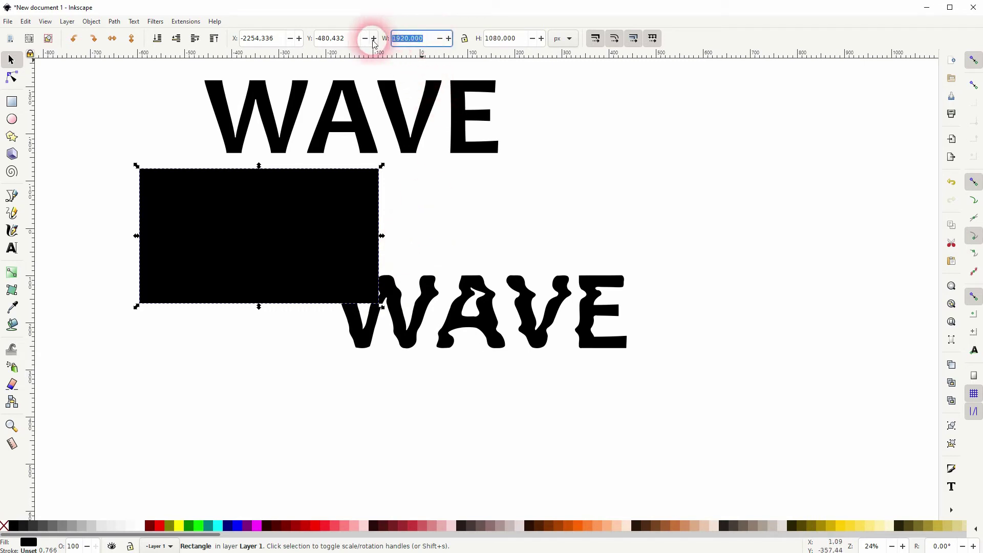
type("1080")
key("Tab")
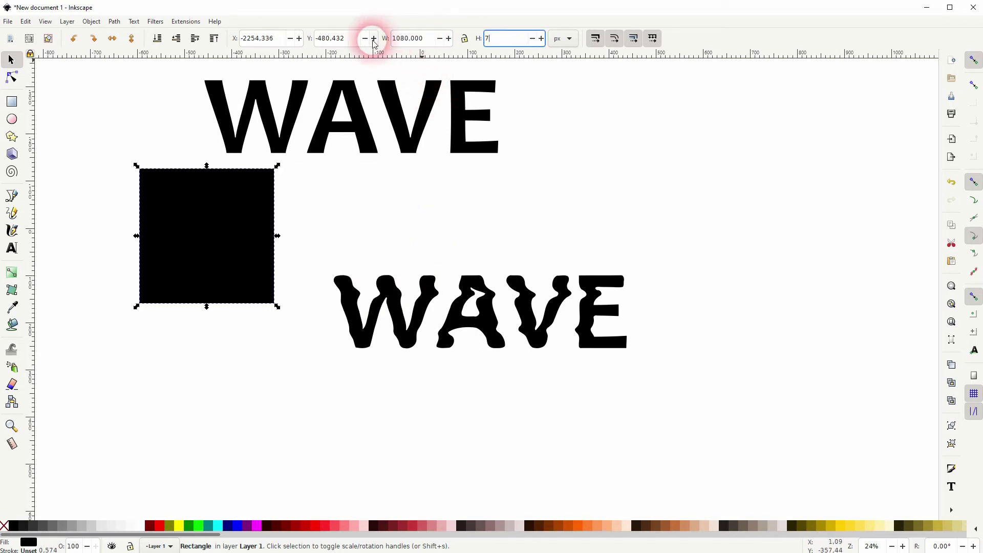
type("720")
key("Return")
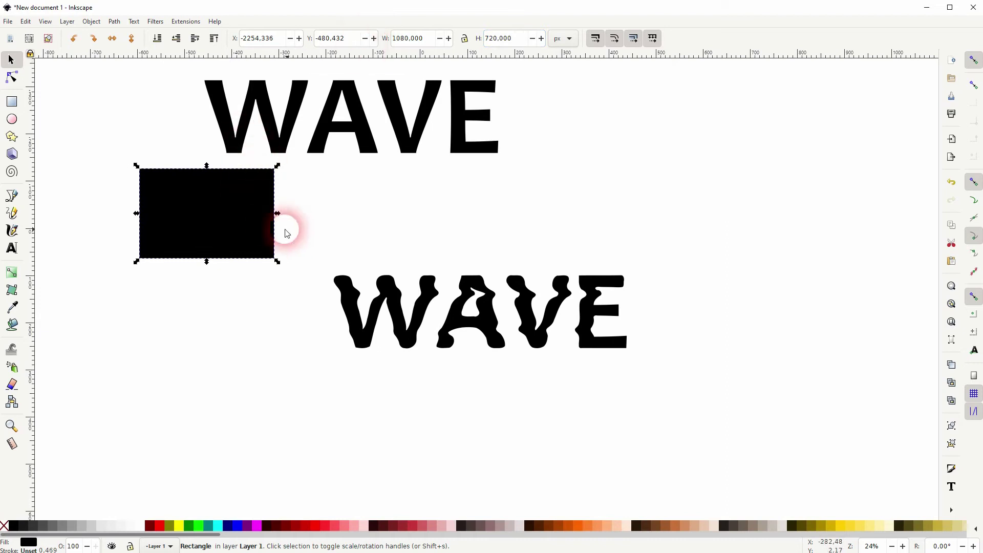
Move the black rectangle onto the wavy WAVE, turn off snapping, and raise the WAVE, now maroon, above it.
left_click_drag(189, 207, 444, 305)
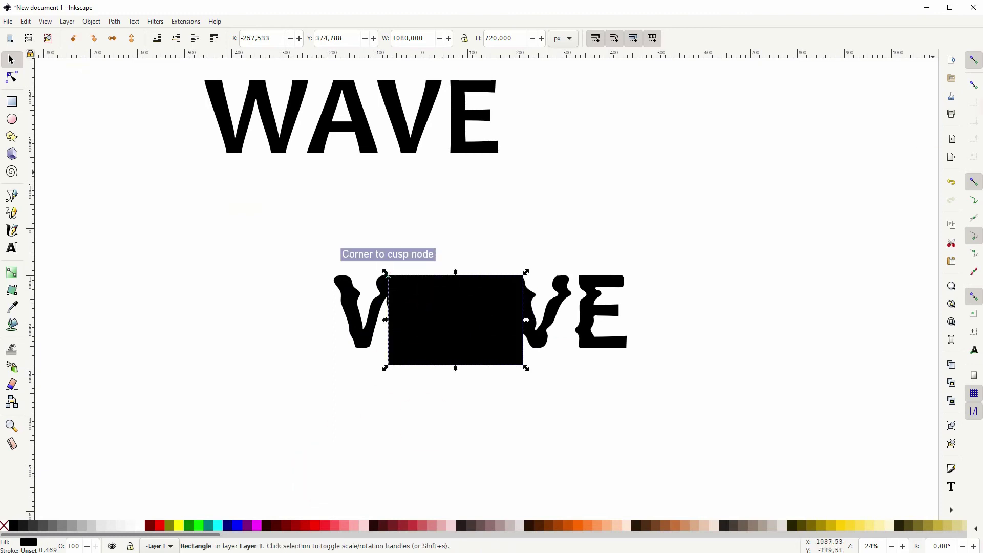
left_click(975, 61)
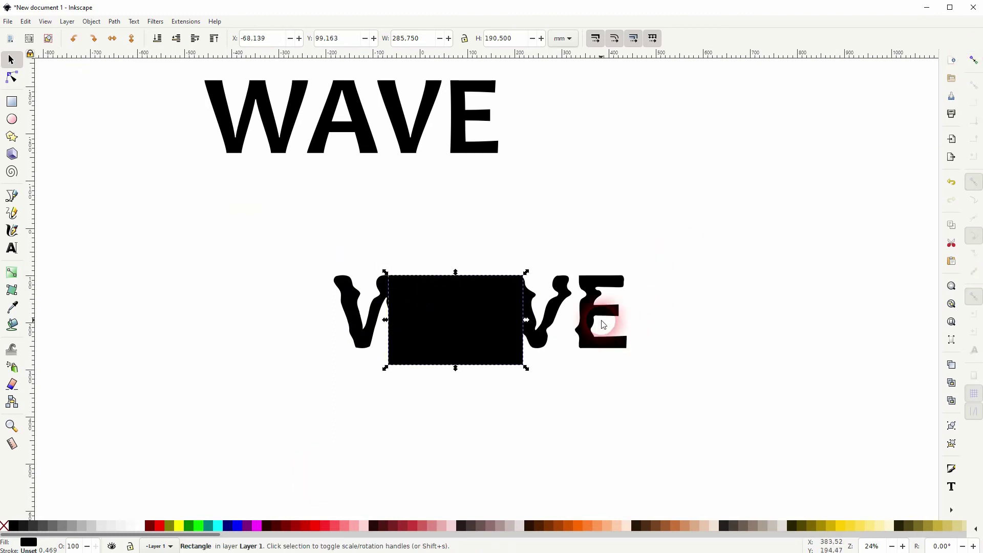
left_click(420, 406)
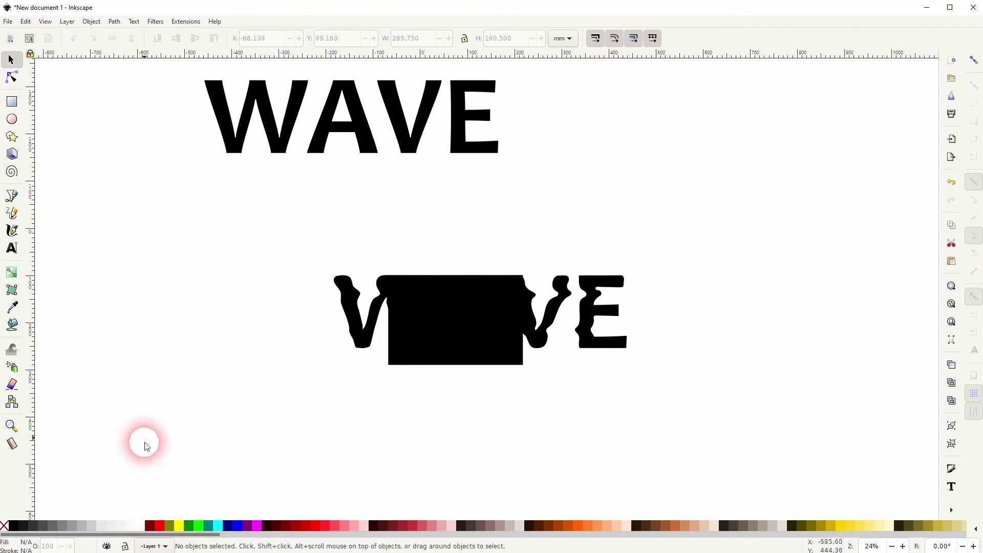
left_click(591, 318)
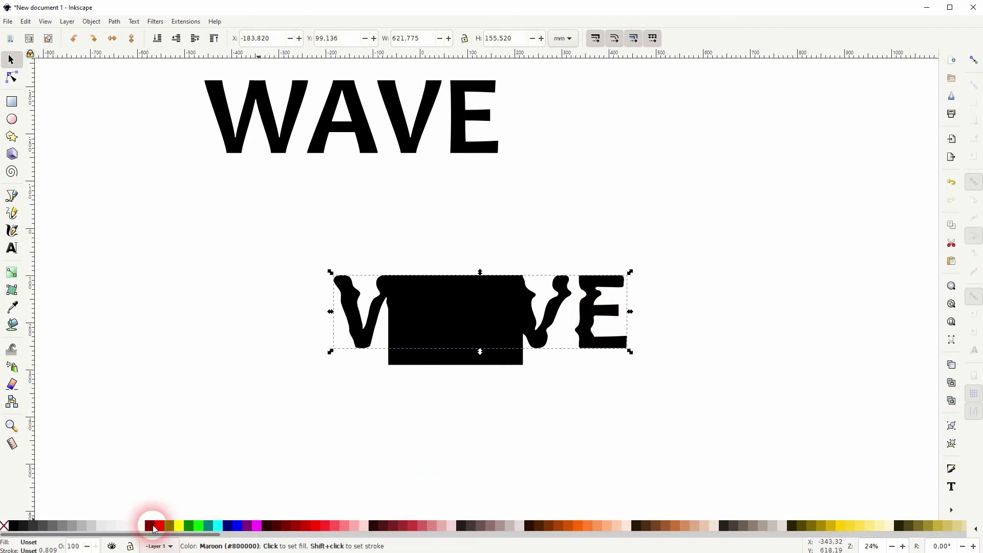
left_click(150, 526)
left_click(214, 38)
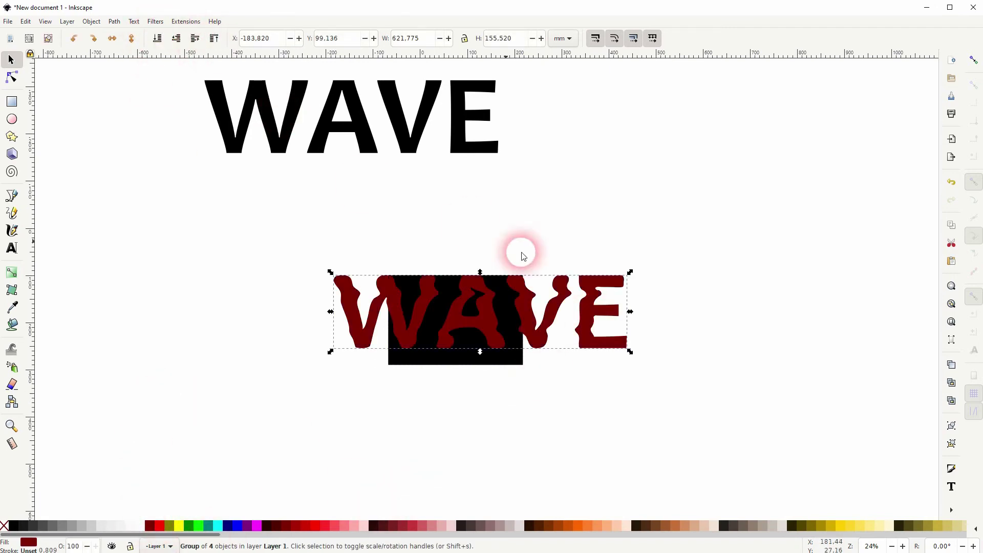
Resize the maroon WAVE and centre it across the middle of the black rectangle.
left_click_drag(630, 309, 528, 311)
scroll(453, 336, "up", 2, "ctrl")
left_click_drag(576, 288, 527, 315)
left_click_drag(425, 324, 459, 331)
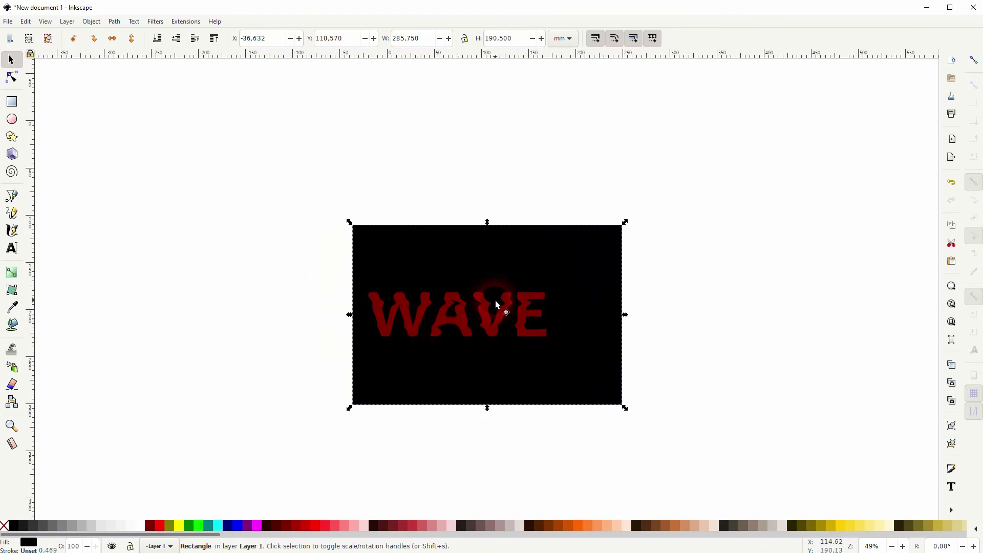
left_click(533, 320)
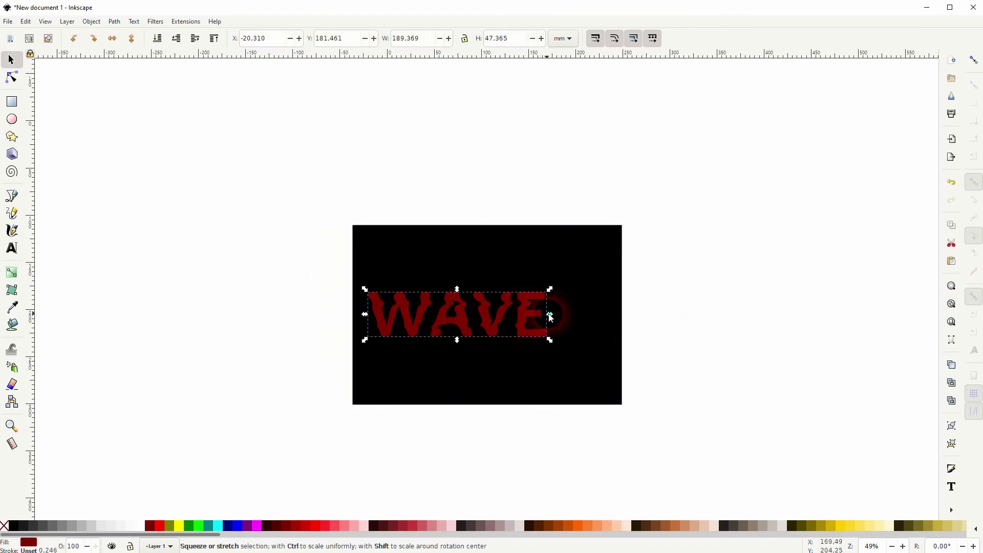
left_click_drag(550, 315, 611, 317)
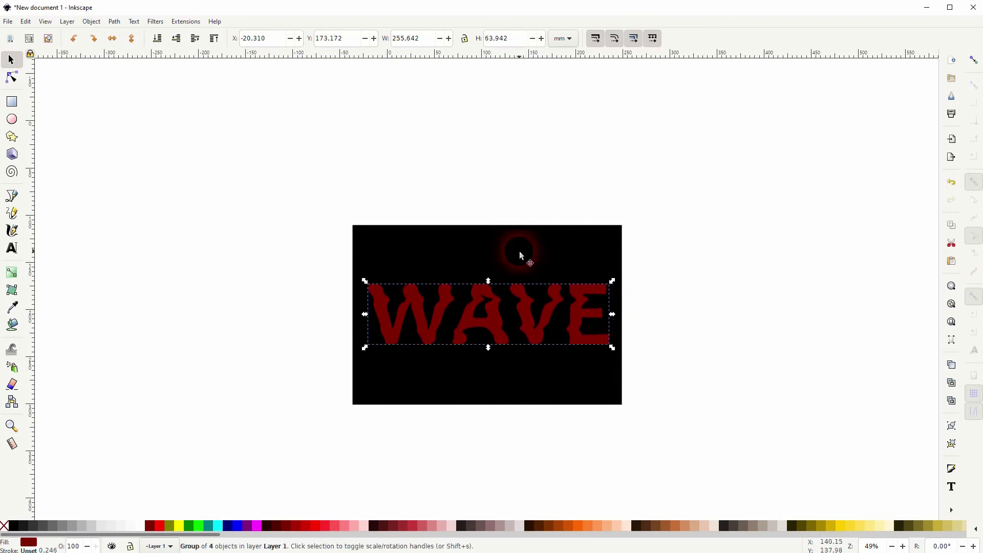
Bring the large plain WAVE into view and fill it with pink.
key("space")
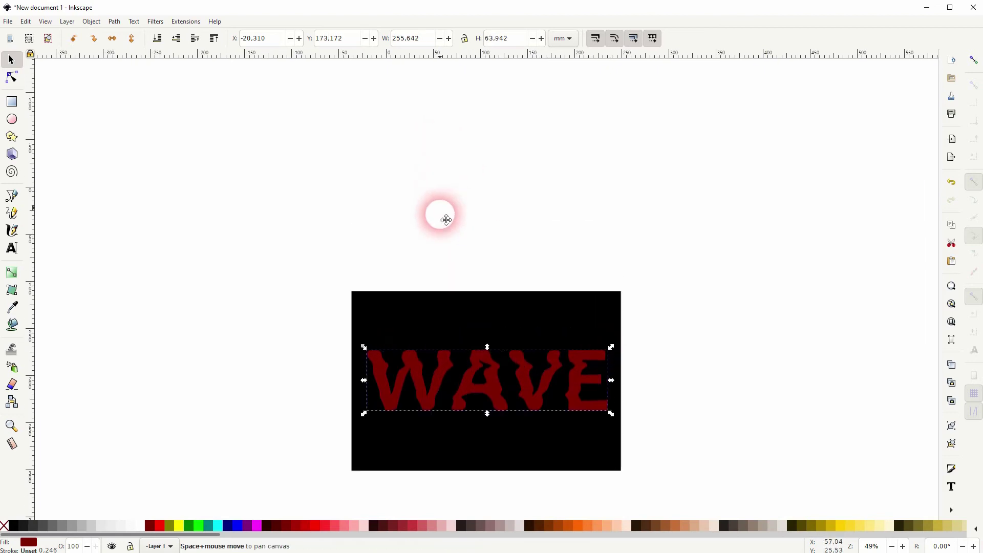
left_click_drag(474, 84, 678, 378)
left_click(352, 526)
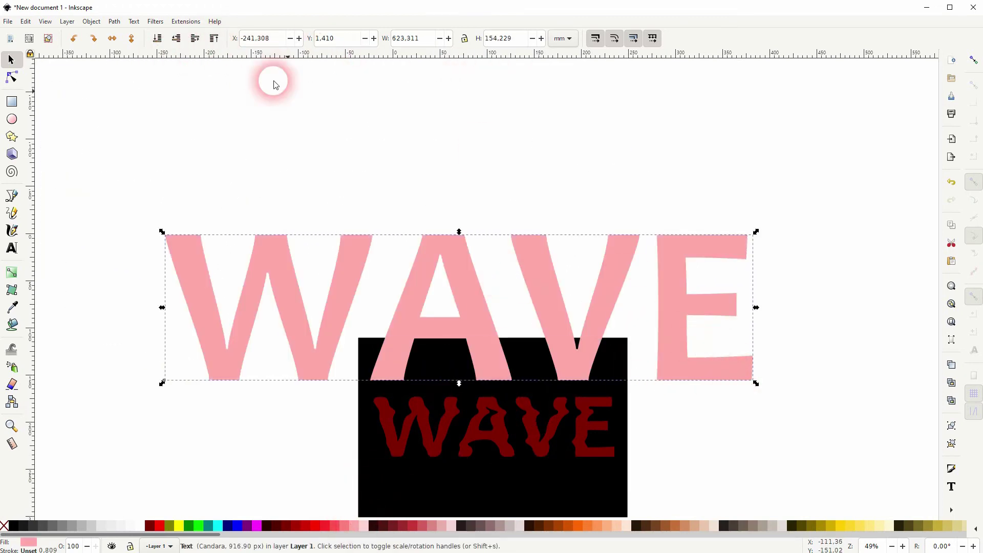
Move the pink WAVE over the black rectangle and fine-tune its size to about 843 × 209 mm.
left_click_drag(547, 318, 565, 433)
scroll(540, 246, "down", 4)
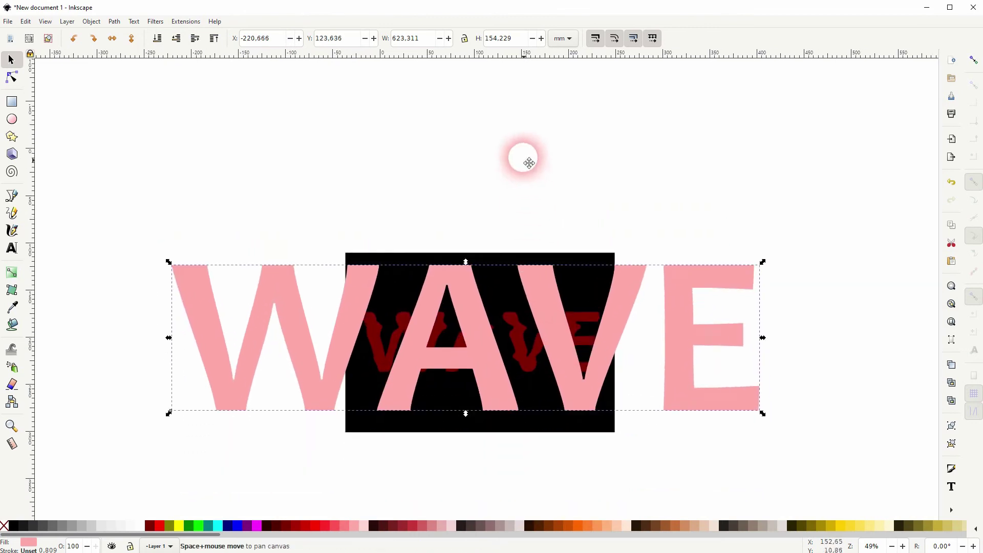
left_click_drag(463, 248, 471, 225)
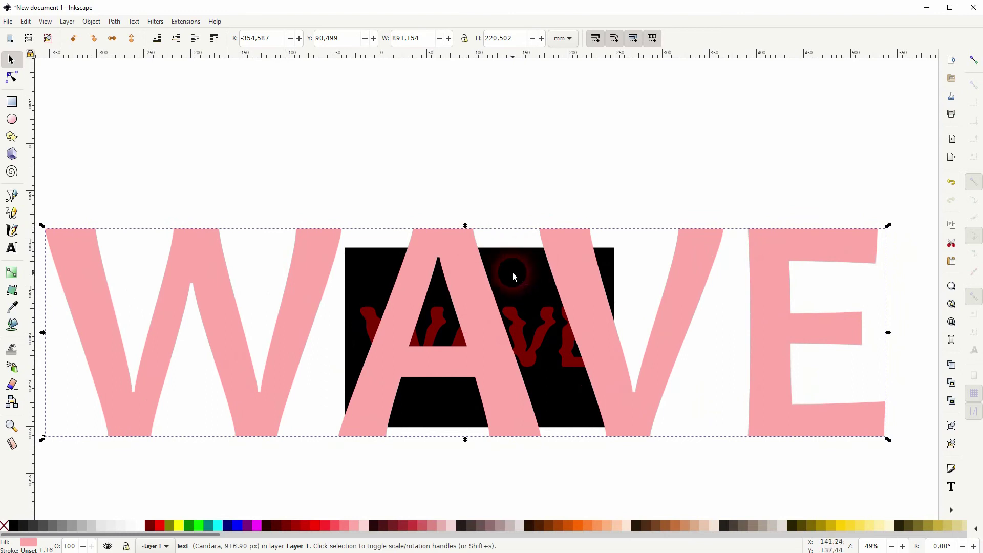
left_click_drag(468, 223, 466, 254)
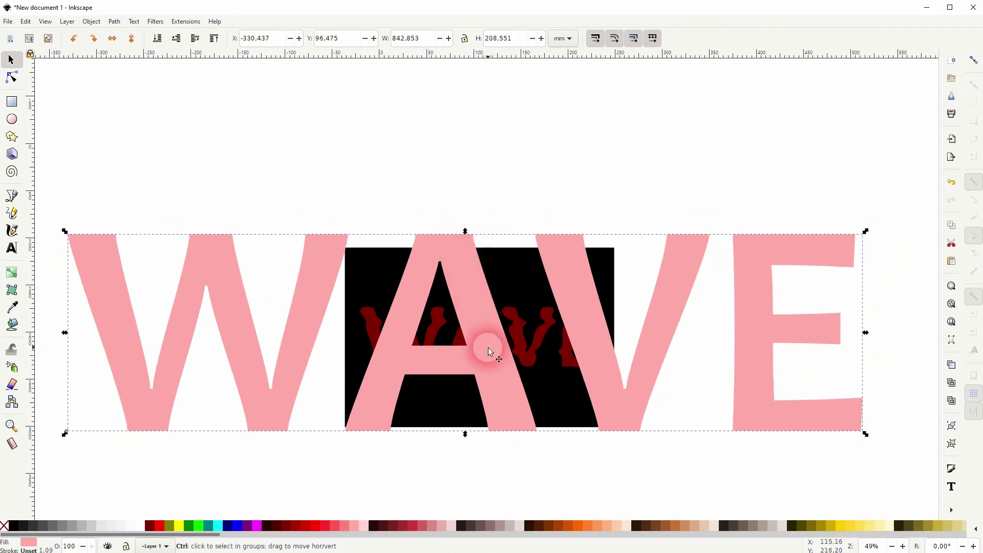
scroll(486, 346, "down", 1)
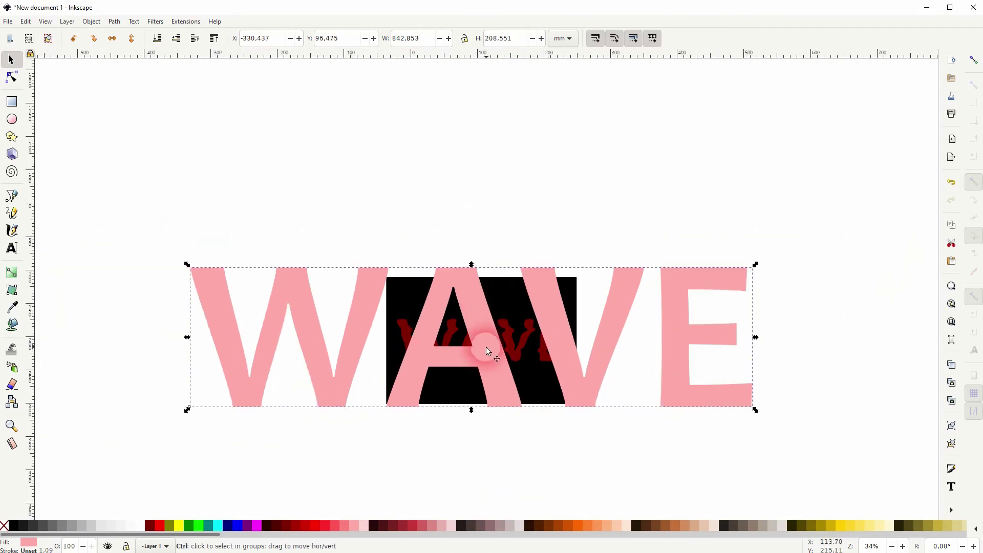
left_click(492, 500)
left_click(398, 287)
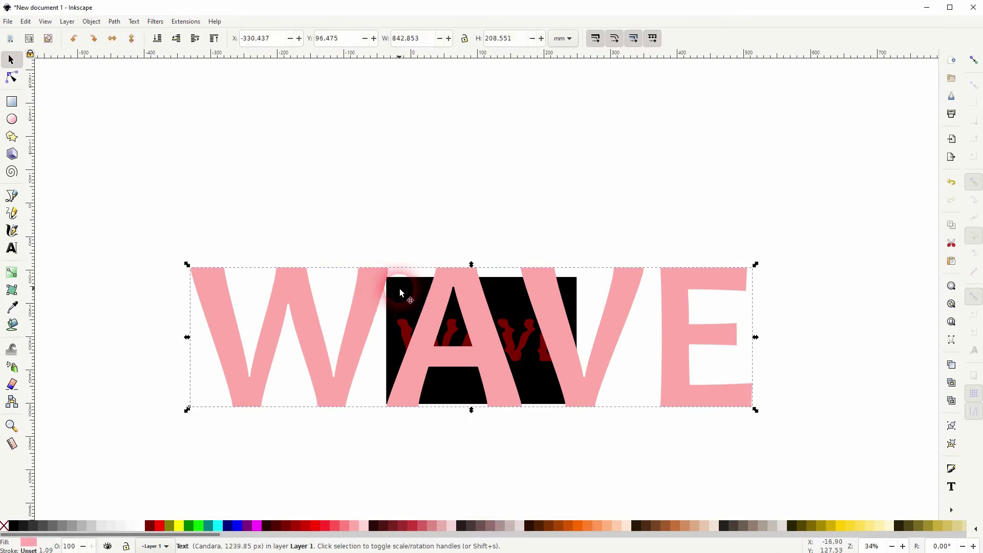
Send the pink WAVE to the bottom and set a duplicate black rectangle aside above.
left_click(157, 38)
left_click(405, 296)
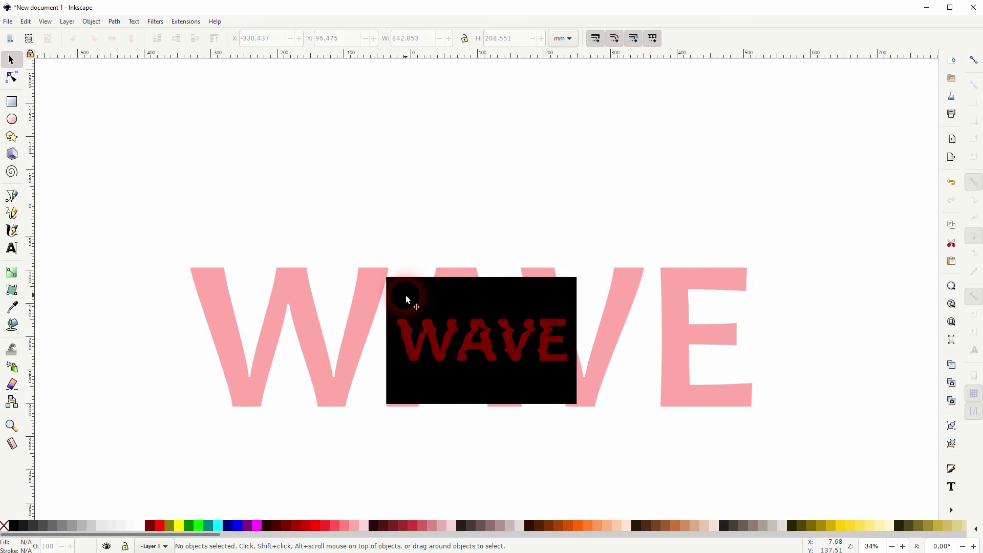
left_click(406, 295)
key("ctrl+d")
left_click_drag(407, 295, 375, 109)
Centre the stacked WAVE objects and rectangle horizontally and vertically with Align and Distribute.
left_click_drag(109, 464, 799, 233)
left_click(91, 21)
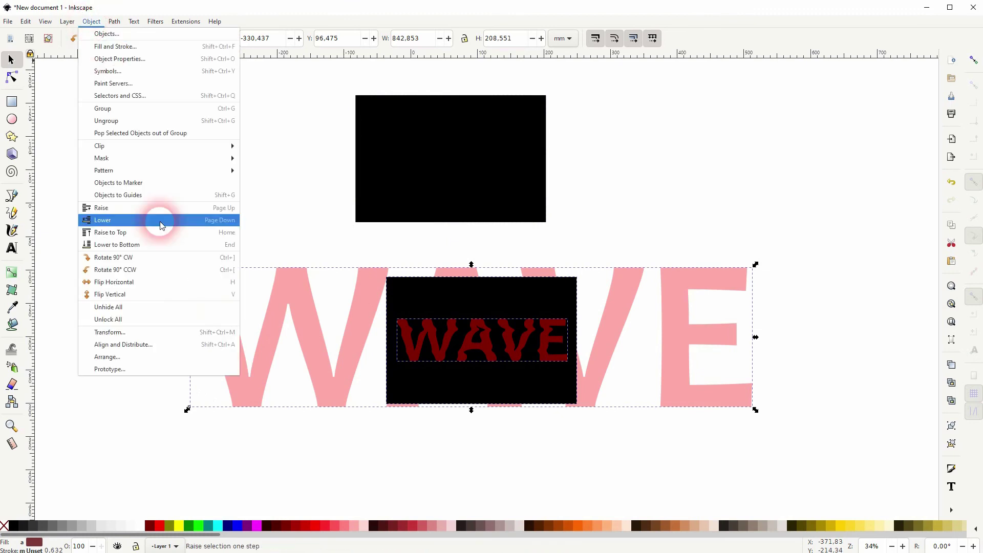
left_click(158, 345)
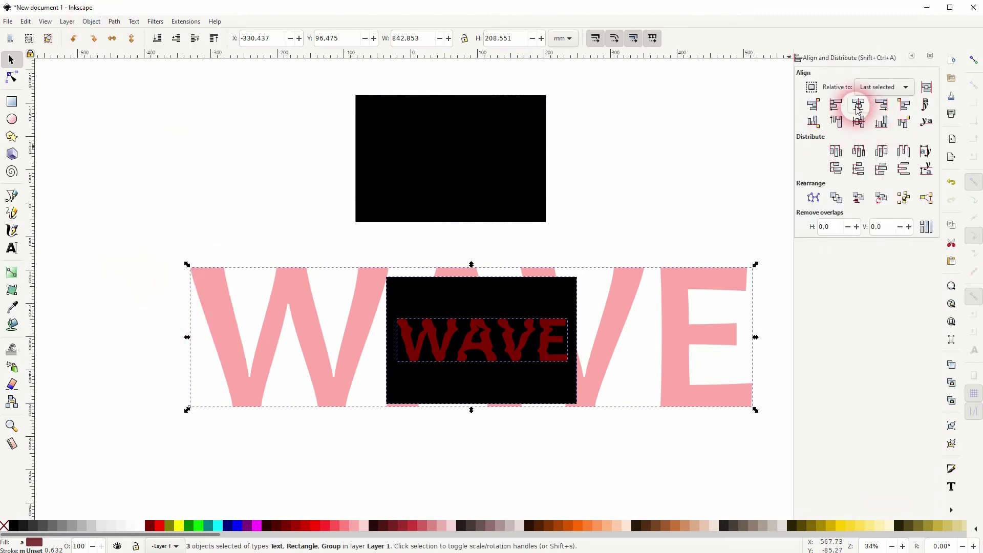
left_click(858, 106)
left_click(858, 122)
Layer the pink WAVE above the black rectangle but beneath the maroon WAVE.
left_click(692, 174)
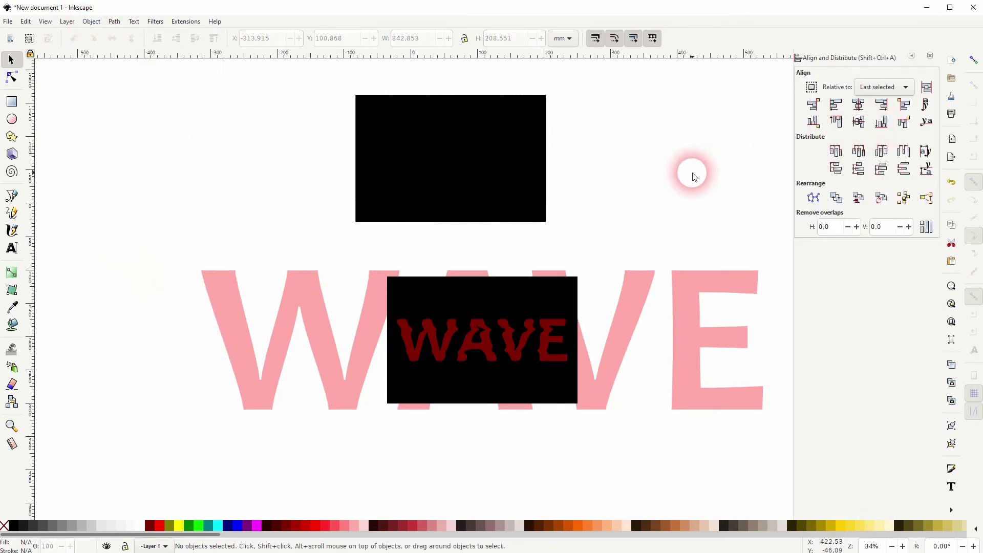
left_click(639, 307)
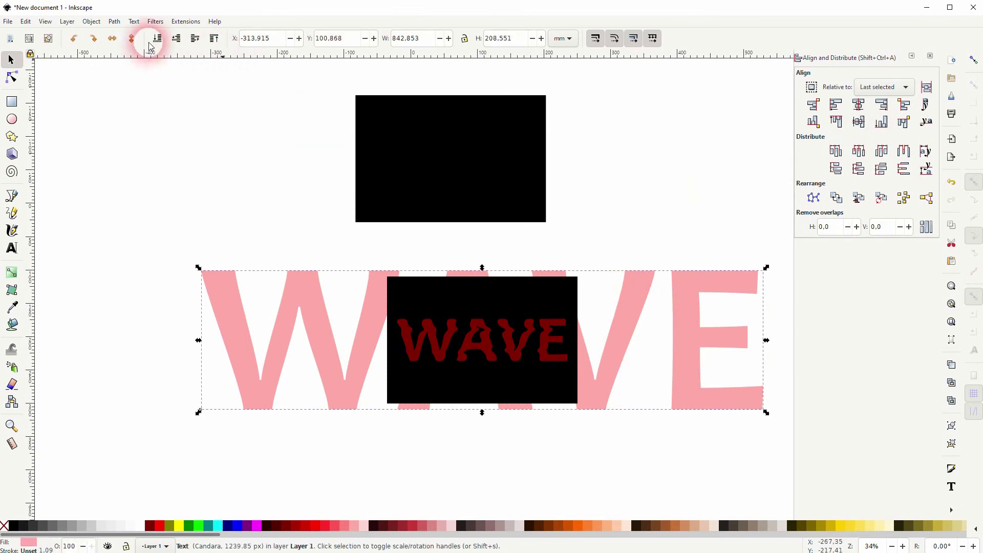
left_click(214, 38)
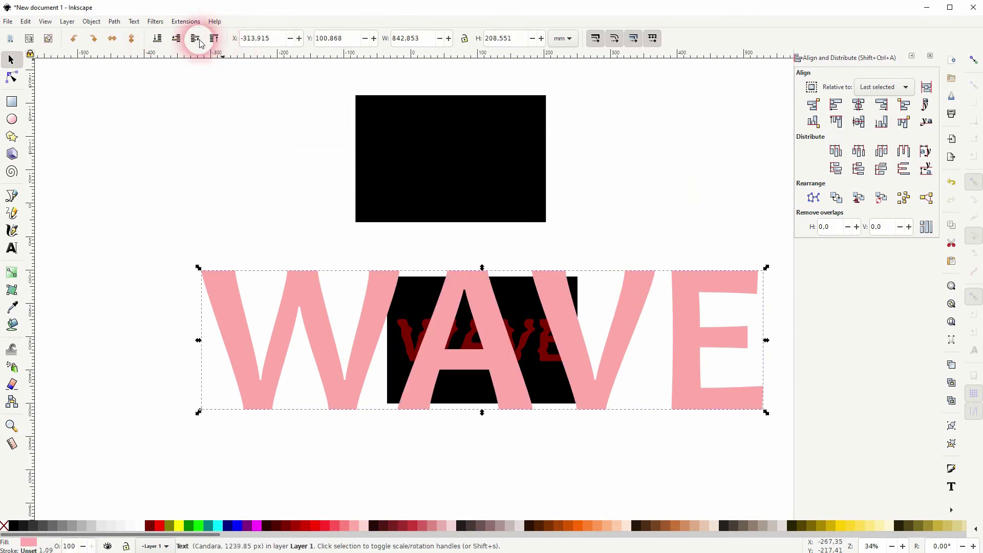
left_click(176, 38)
left_click(470, 367)
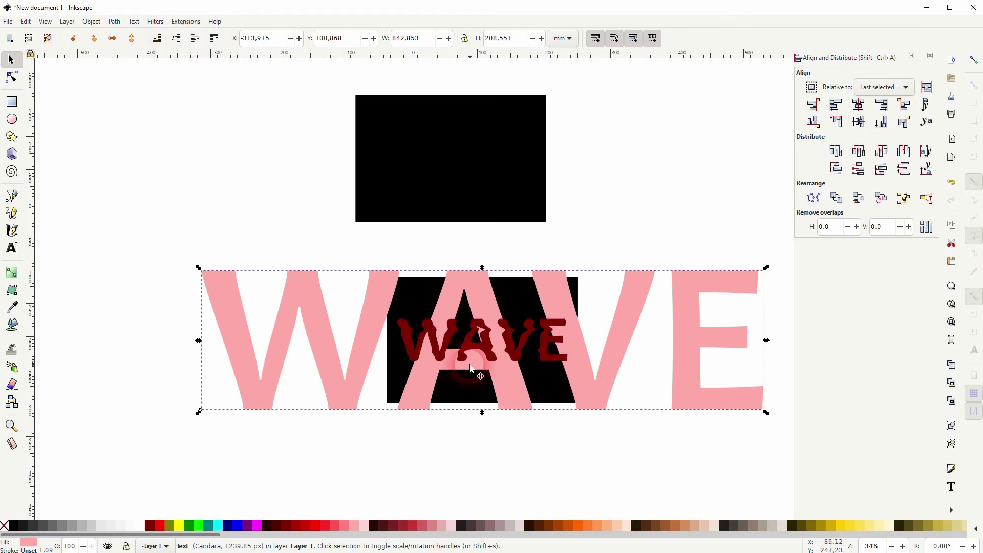
Group the pink and dark red WAVE texts and lower the group to the bottom.
left_click(577, 344, "shift")
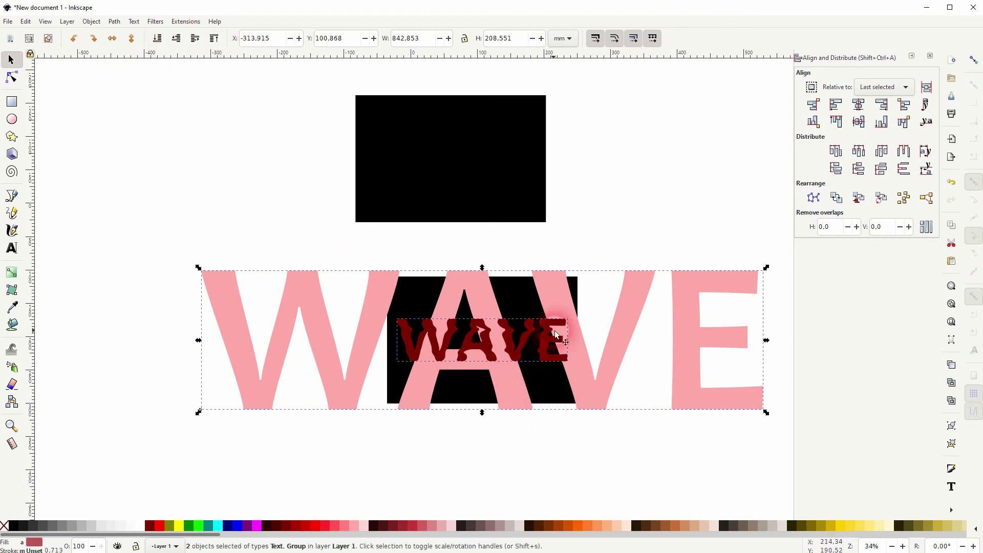
key("ctrl+g")
left_click(436, 318)
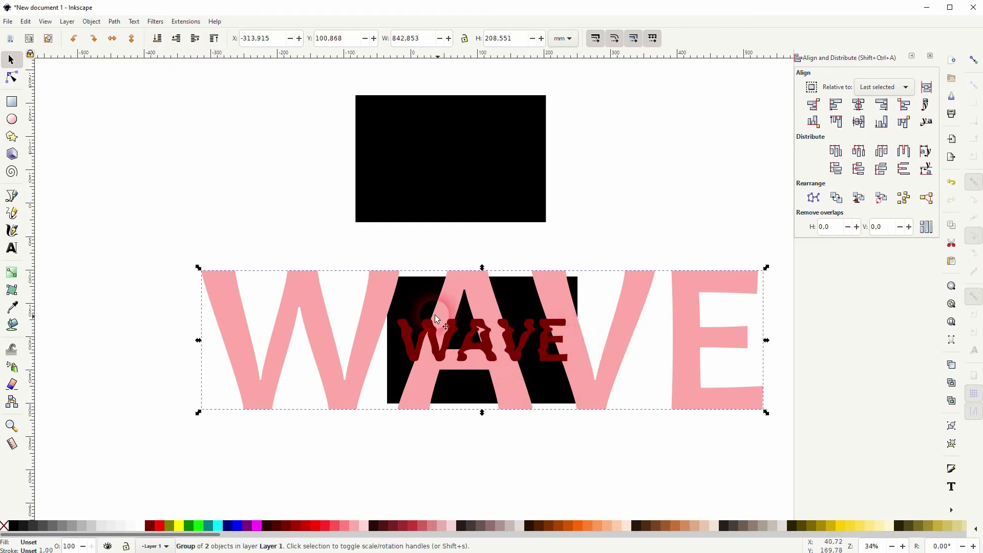
left_click(423, 438)
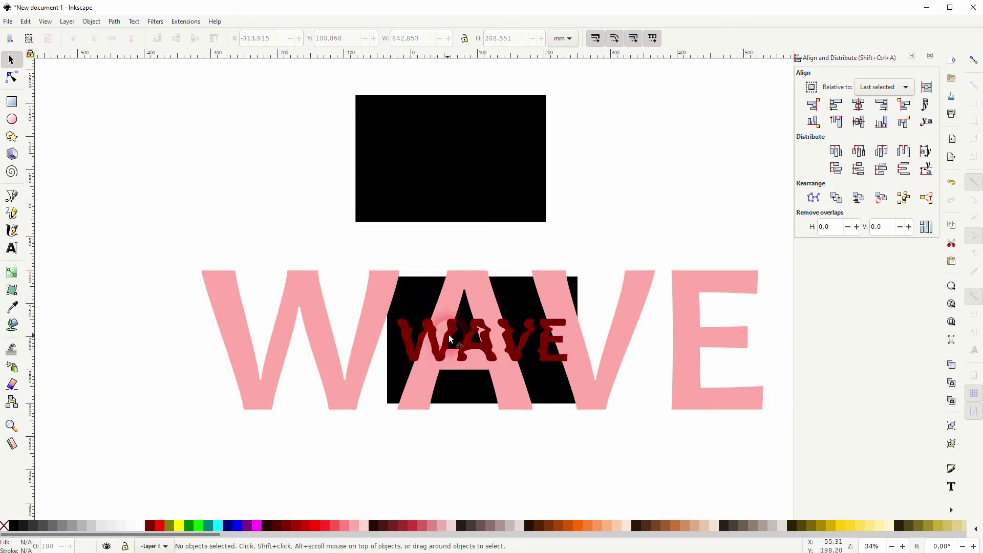
left_click(497, 332)
left_click(158, 39)
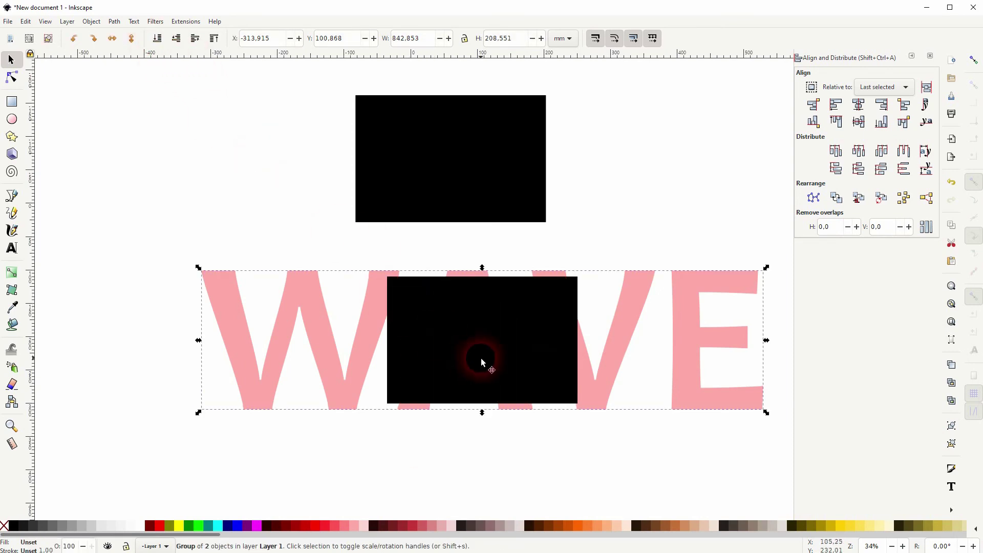
Clip the WAVE group to the black rectangle's shape with Set Clip.
left_click_drag(176, 437, 752, 237)
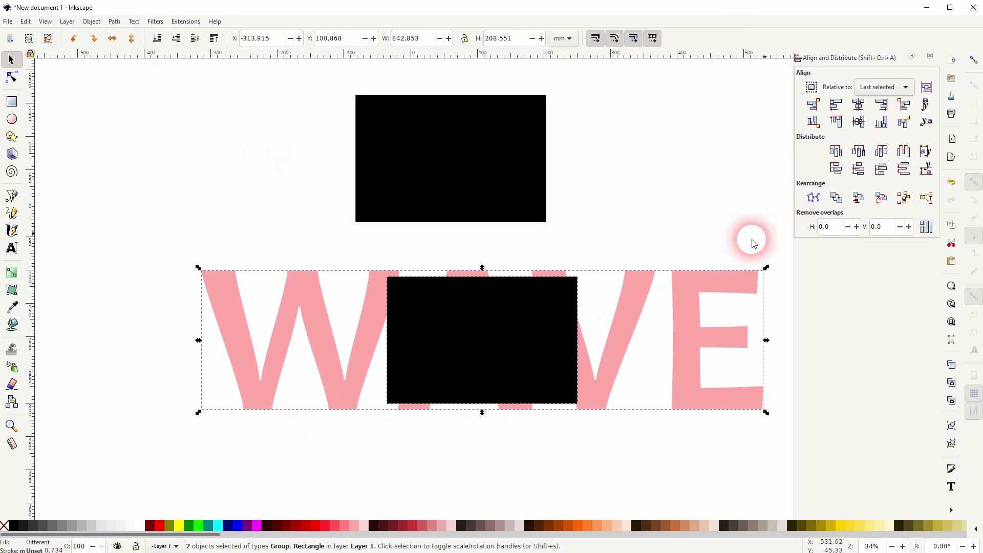
right_click(492, 326)
left_click(552, 532)
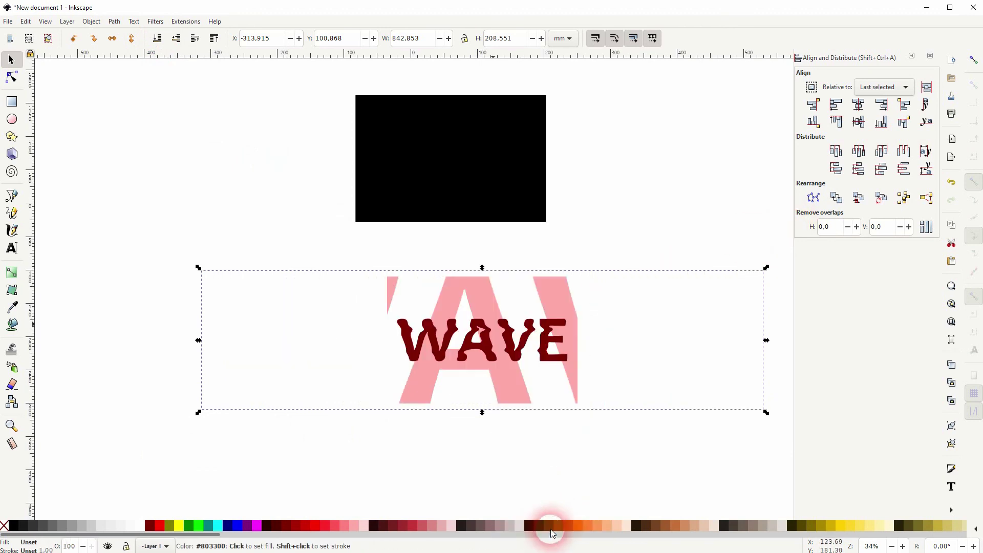
left_click(534, 461)
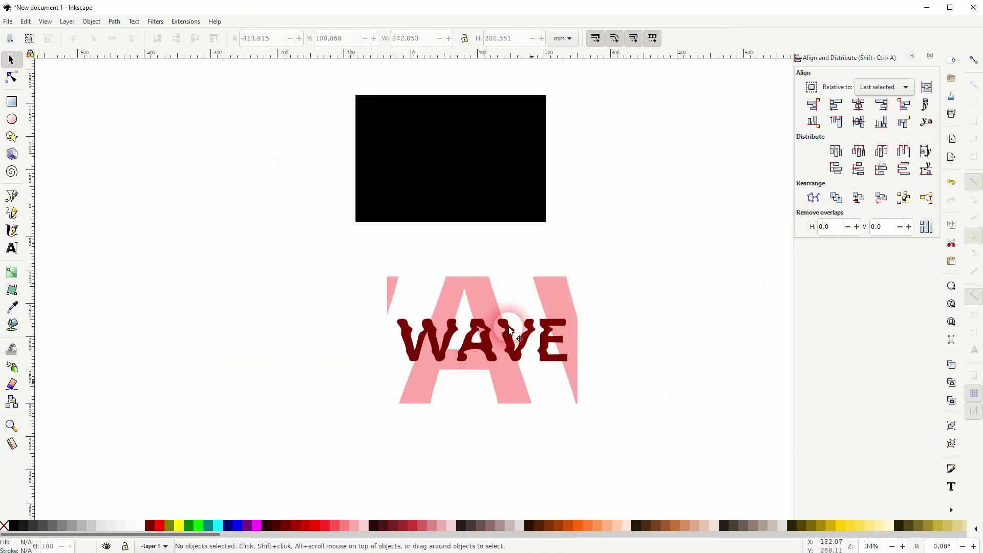
Move the spare black rectangle onto the clipped WAVE, centred horizontally and vertically.
left_click(430, 156)
left_click_drag(430, 156, 454, 333)
left_click_drag(268, 441, 619, 248)
left_click(858, 104)
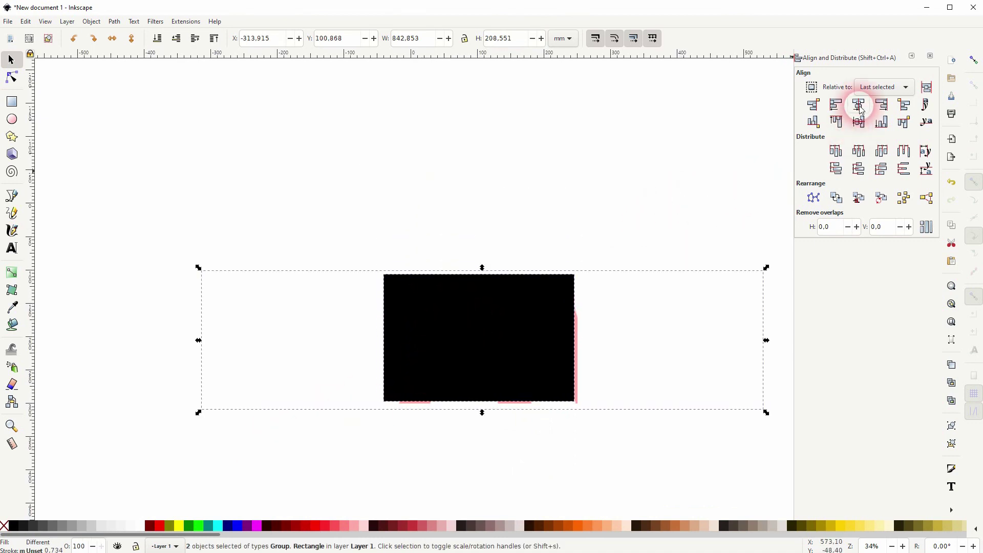
left_click(860, 122)
Send the black rectangle behind the clipped WAVE artwork.
key("Escape")
left_click(528, 324)
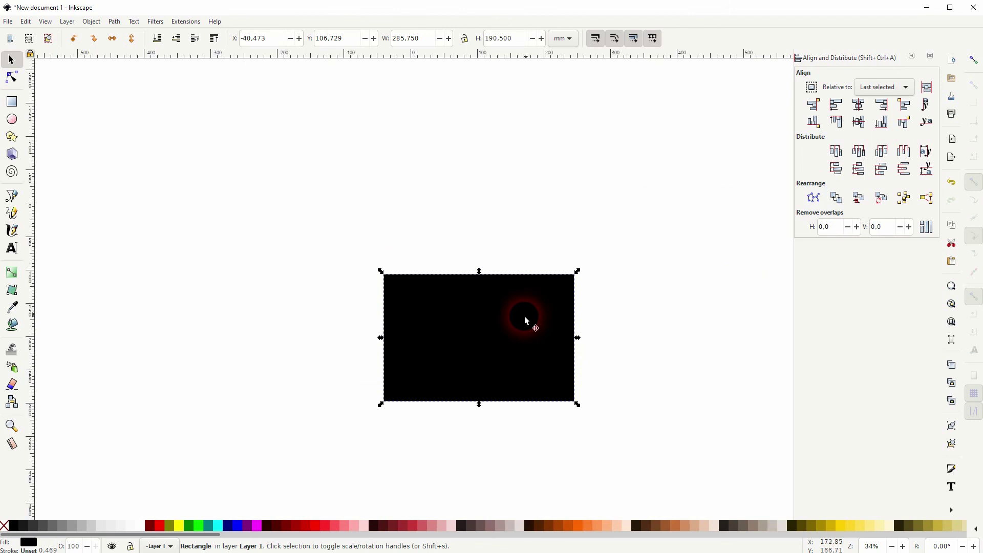
left_click(159, 43)
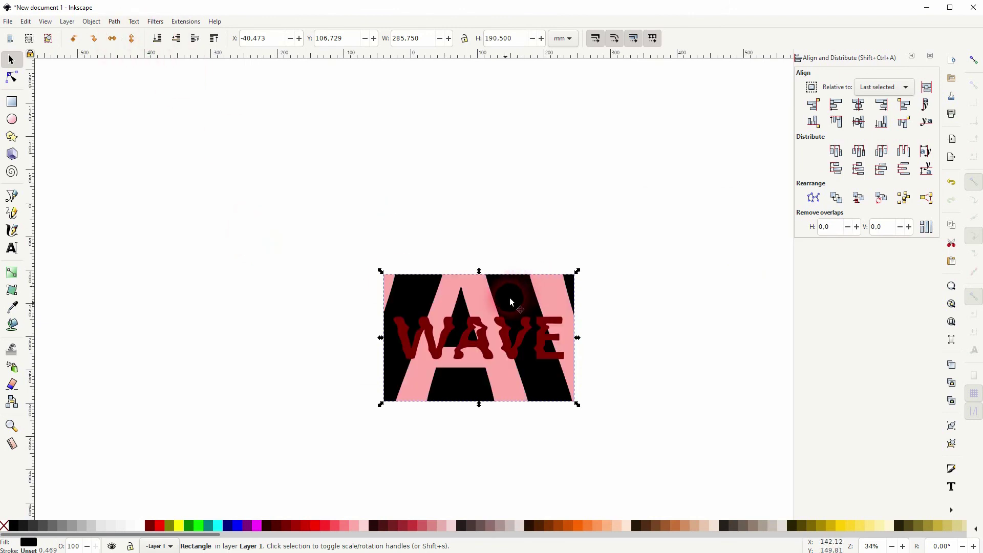
Give the background rectangle a soft pinkish-red fill, then select it with the WAVE.
left_click(364, 526)
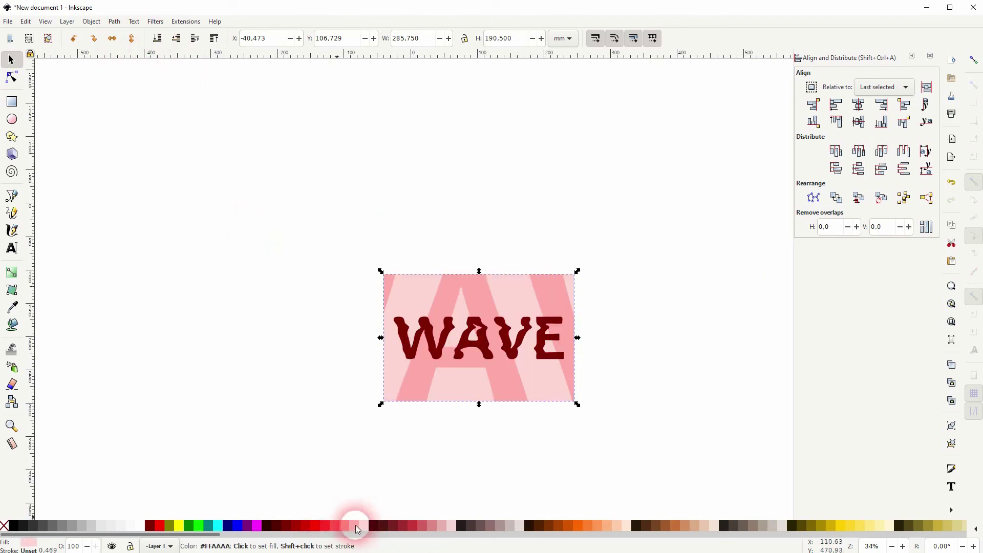
left_click(328, 524)
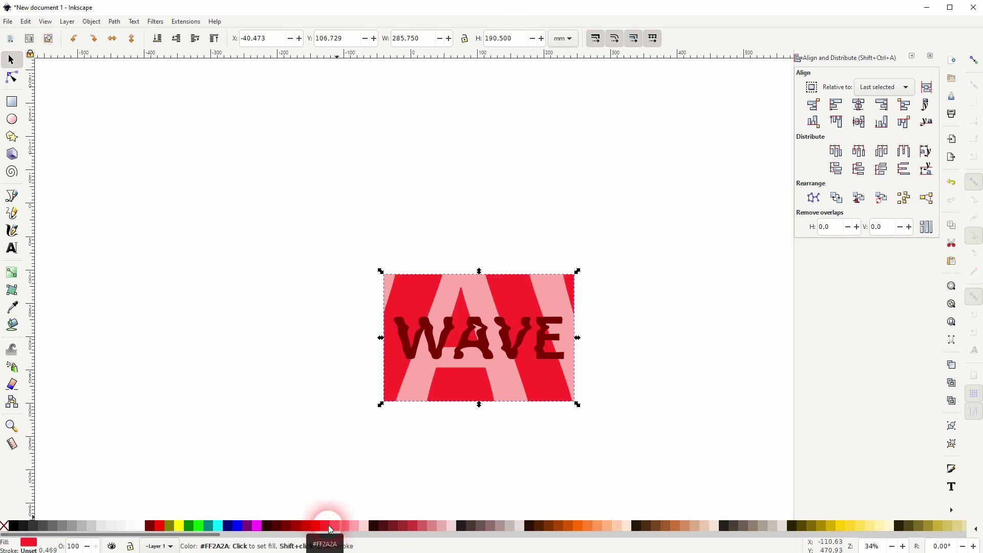
left_click(330, 523)
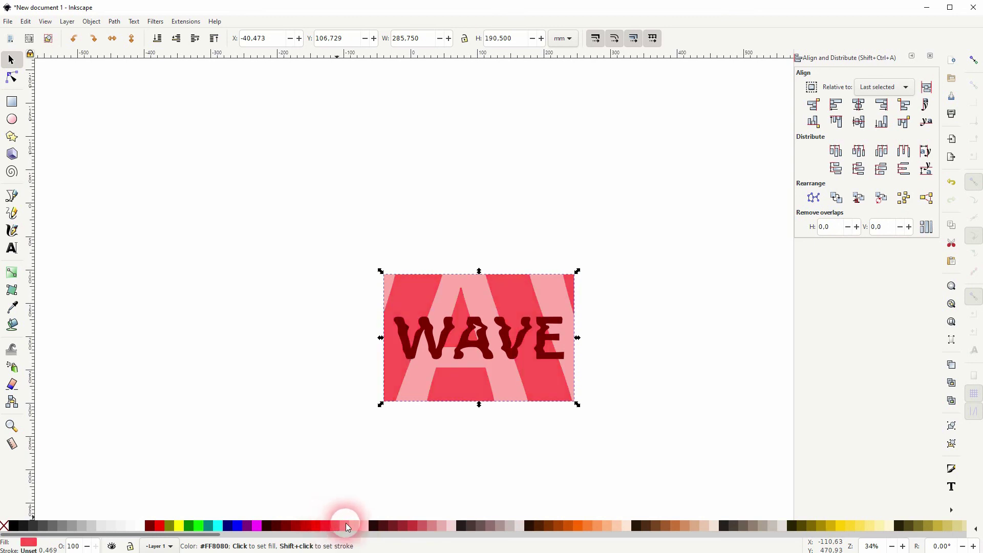
left_click(346, 523)
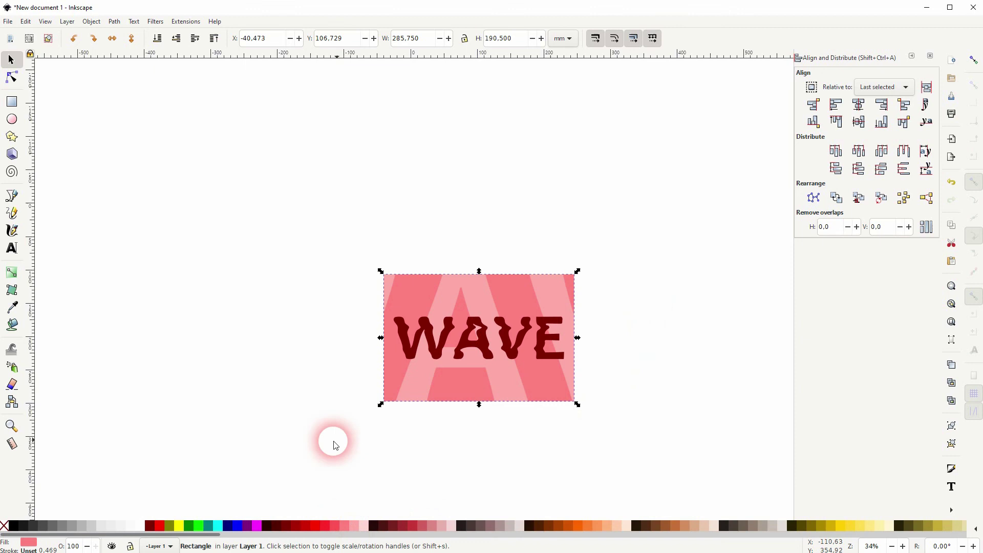
left_click_drag(278, 450, 657, 299)
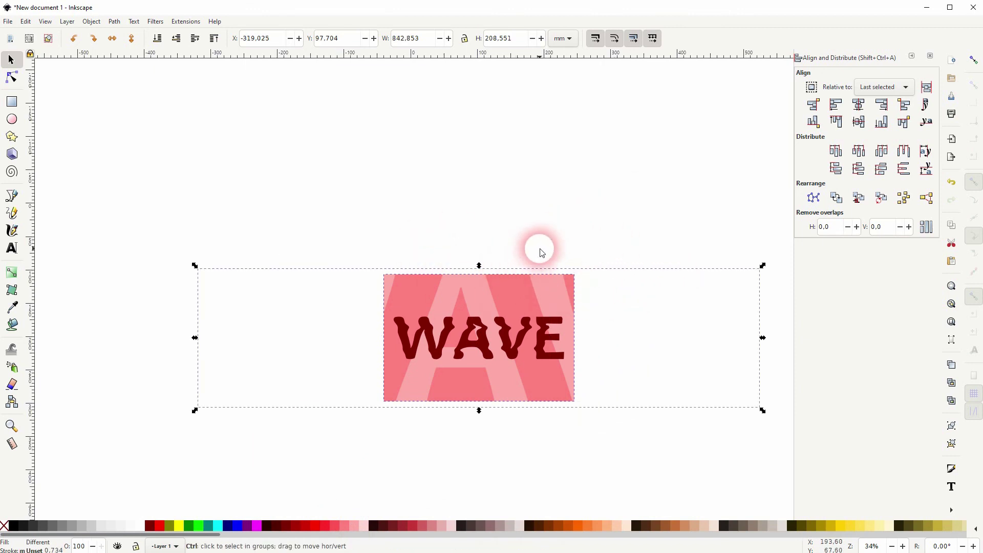
Group the coral background with the clipped WAVE and close Align and Distribute.
key("ctrl+g")
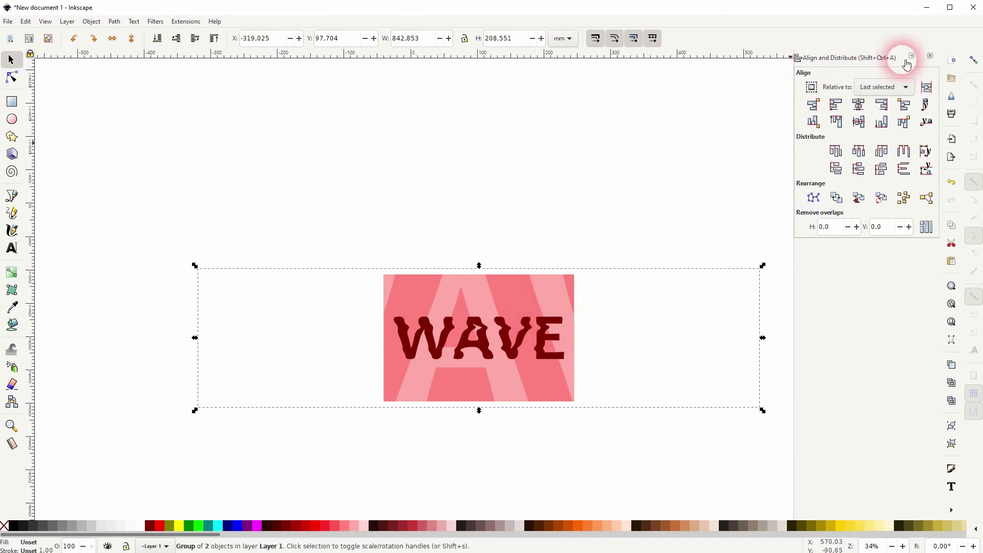
left_click(930, 56)
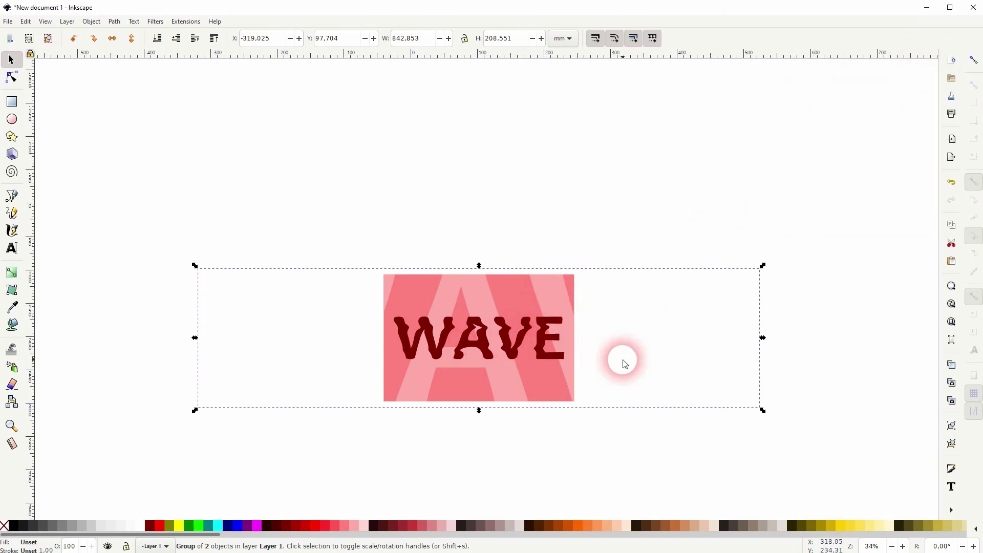